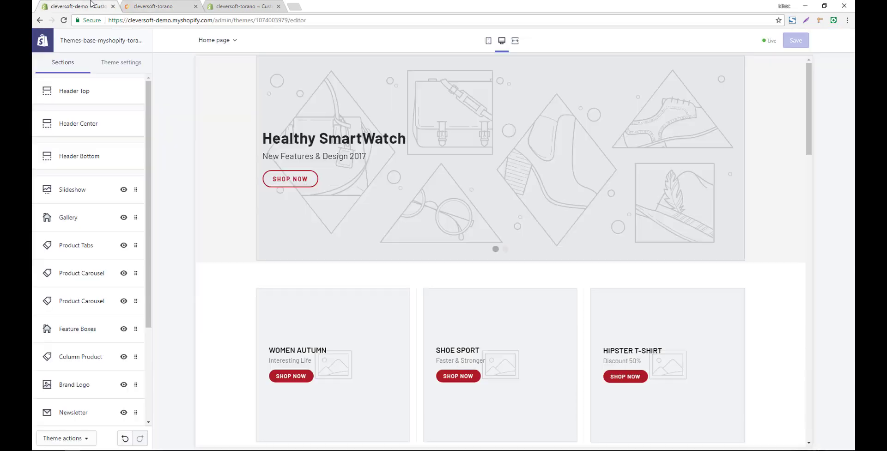
Enable Header Sticky in the Header Center section and add a Logo content block.
click(72, 124)
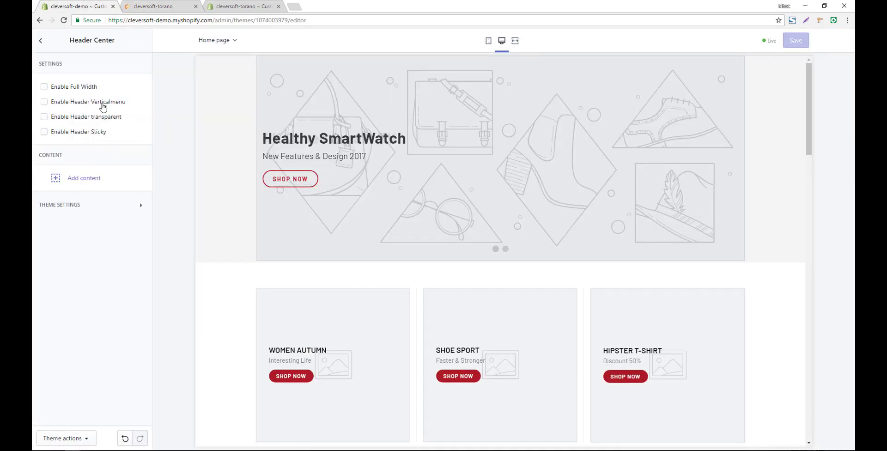
click(43, 132)
click(54, 185)
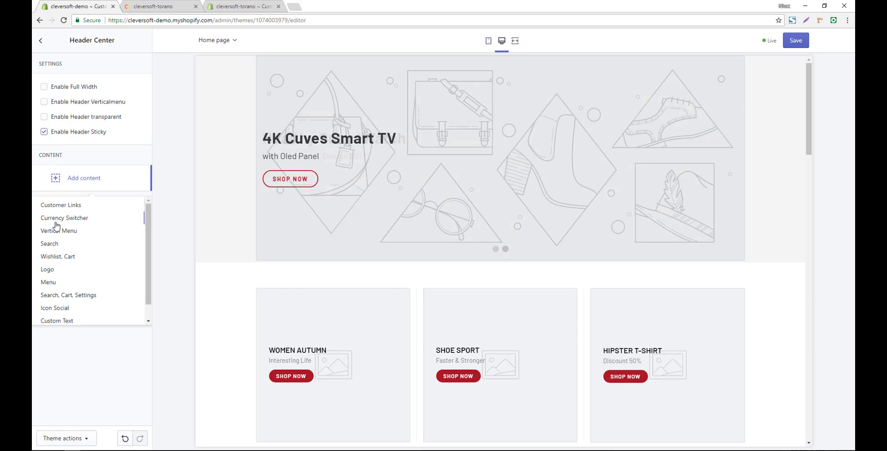
click(44, 273)
Set the Logo block's container width to 2 Columns - 1/6 and its alignment to Left.
click(92, 219)
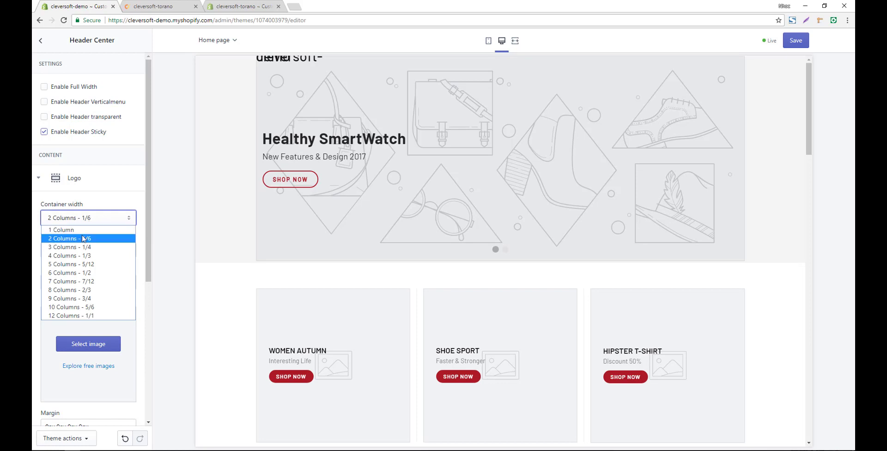
click(65, 238)
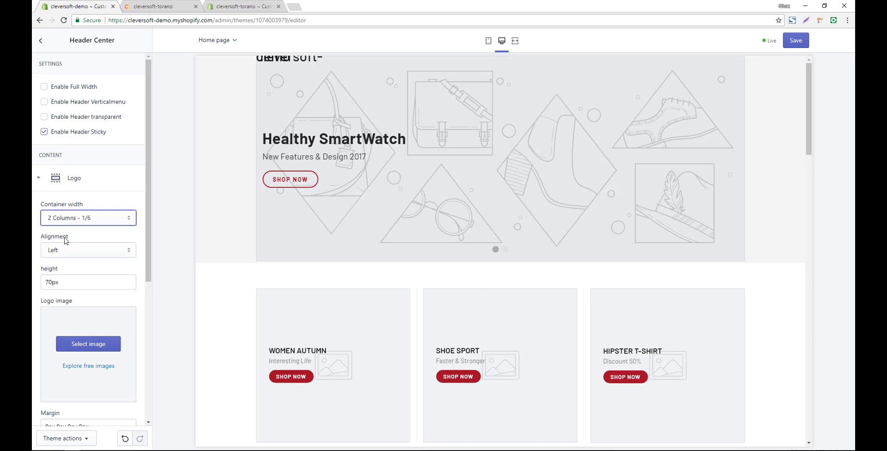
scroll(81, 239, down, 2)
click(83, 150)
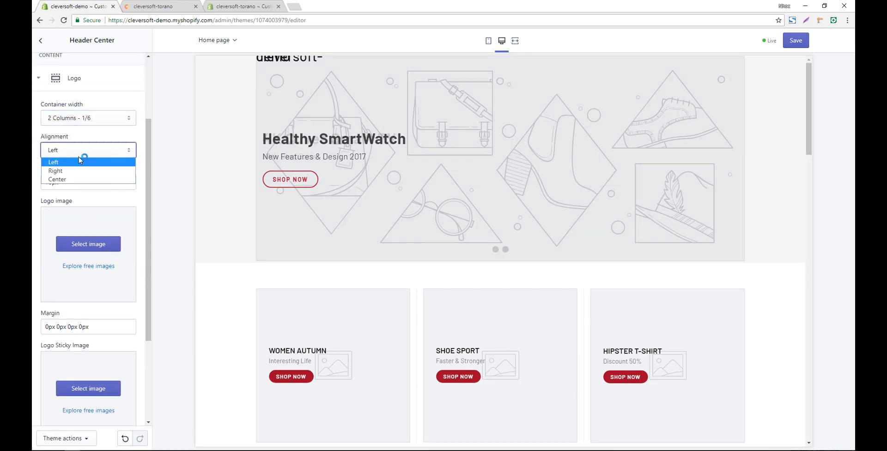
click(68, 162)
Choose the white TORANO image from the library as the Logo image.
click(69, 182)
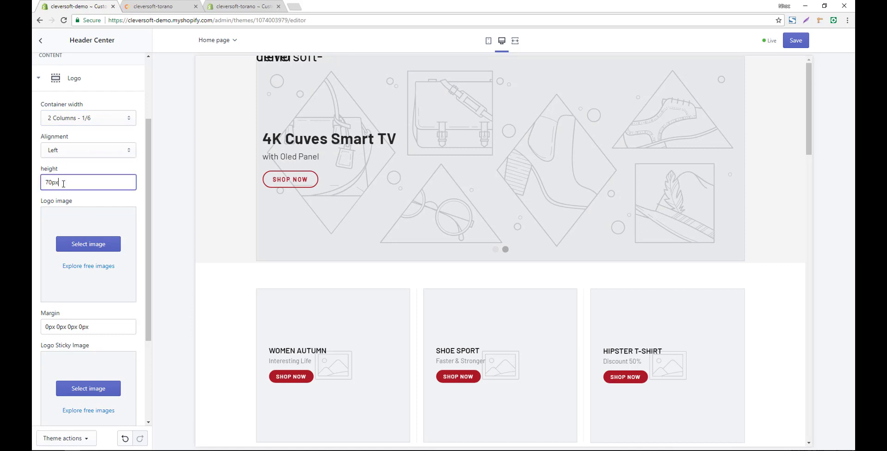
click(80, 251)
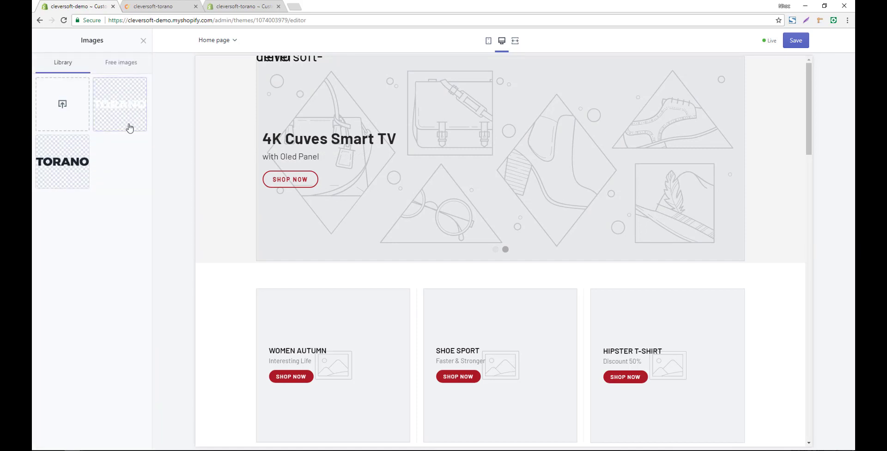
click(113, 109)
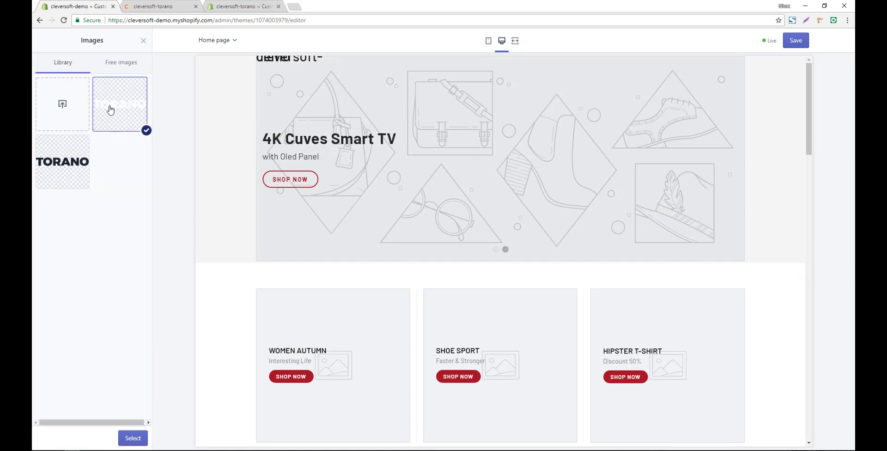
click(133, 438)
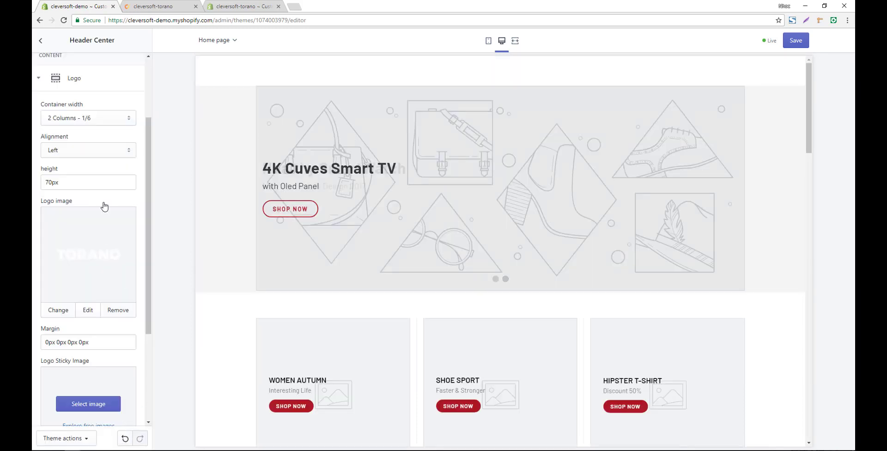
Set the Logo image height to 25px.
drag(52, 183, 32, 190)
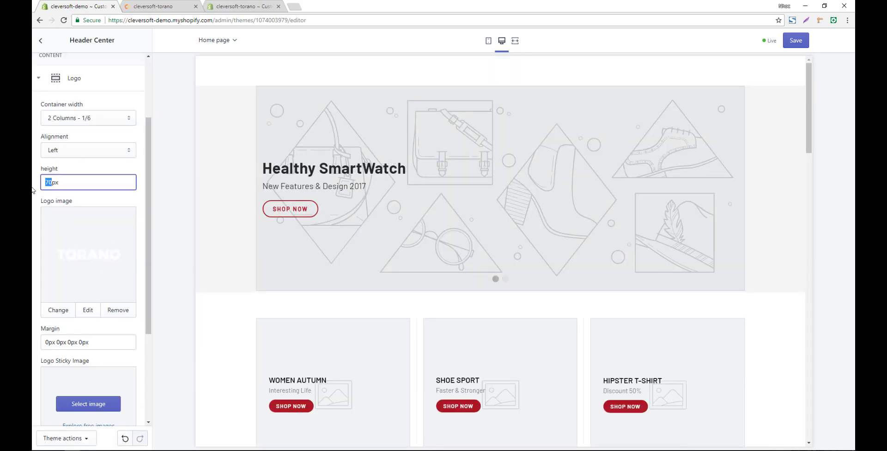
text(25)
scroll(46, 208, down, 3)
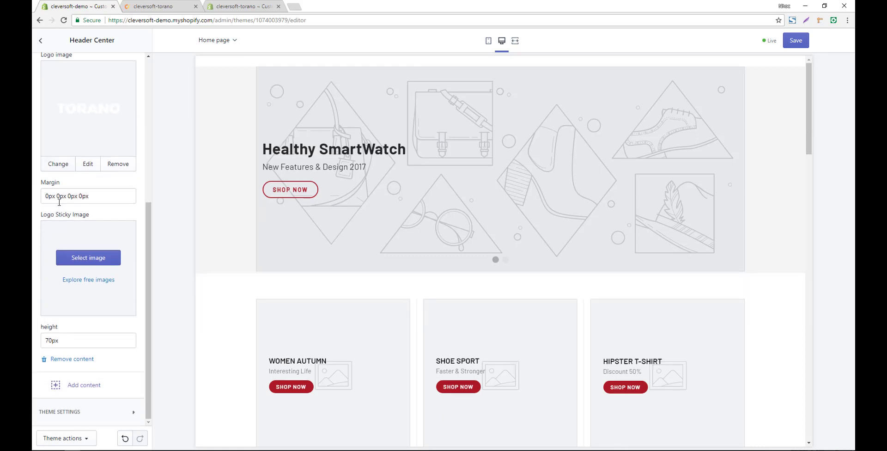
scroll(59, 201, up, 2)
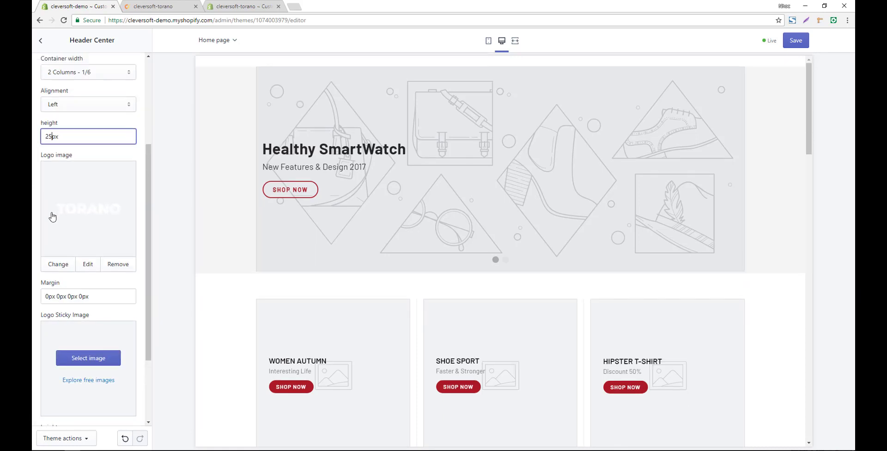
click(45, 294)
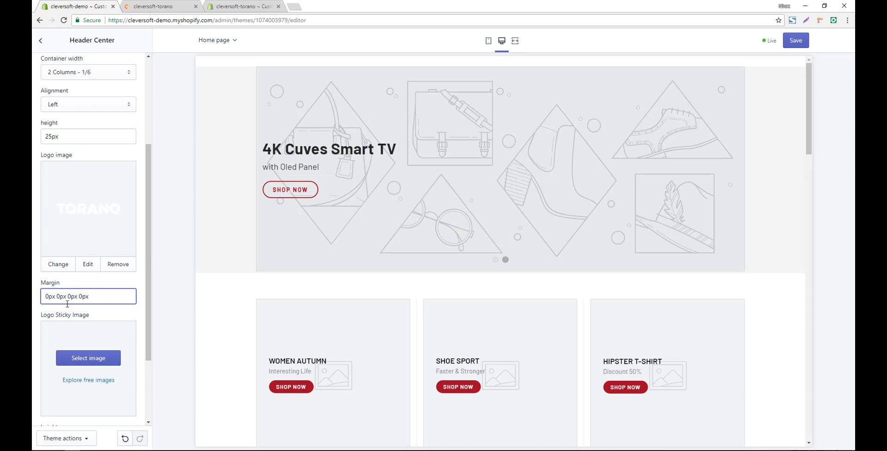
Choose the dark TORANO image as the Logo Sticky Image and replace the height value below it.
scroll(93, 292, down, 2)
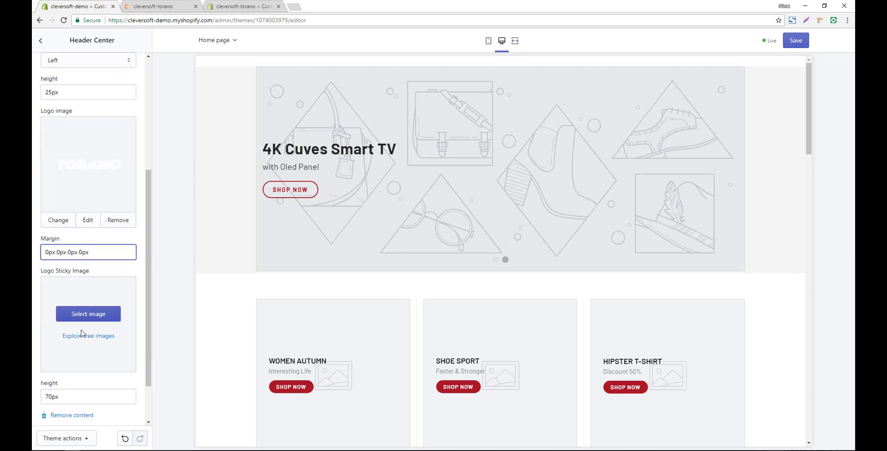
click(83, 259)
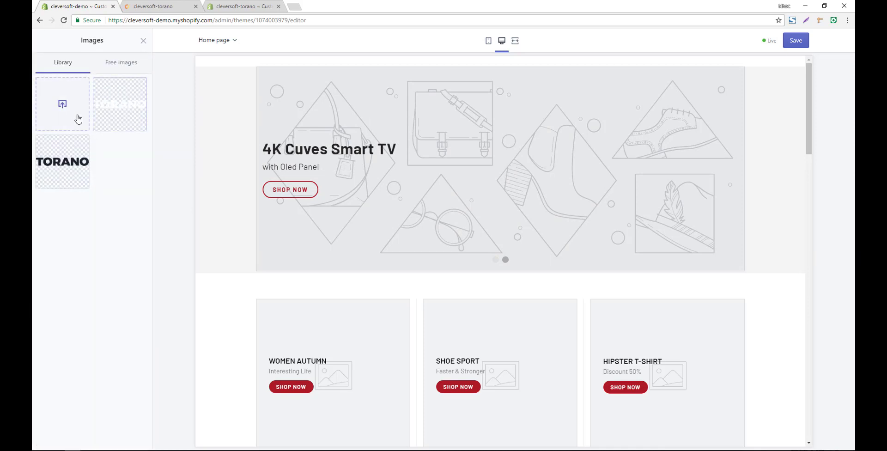
click(69, 167)
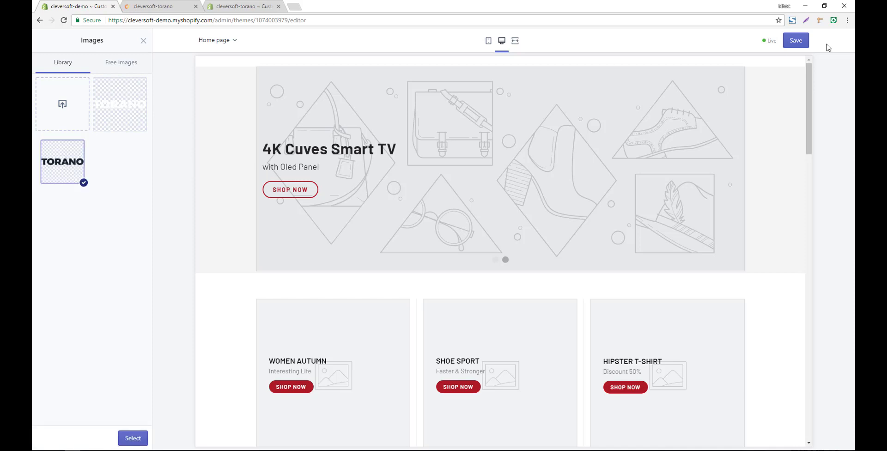
click(131, 437)
drag(51, 354, 37, 362)
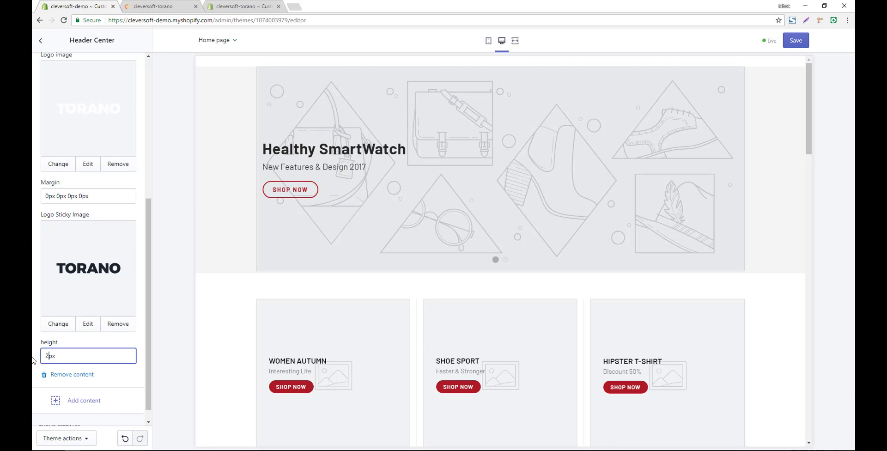
Open the Header Menu background color for editing in the theme's Colors settings.
scroll(48, 91, up, 4)
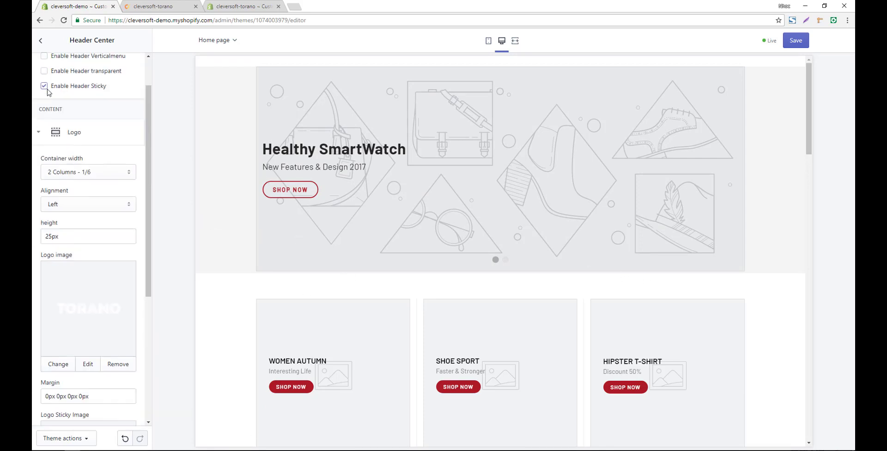
click(42, 41)
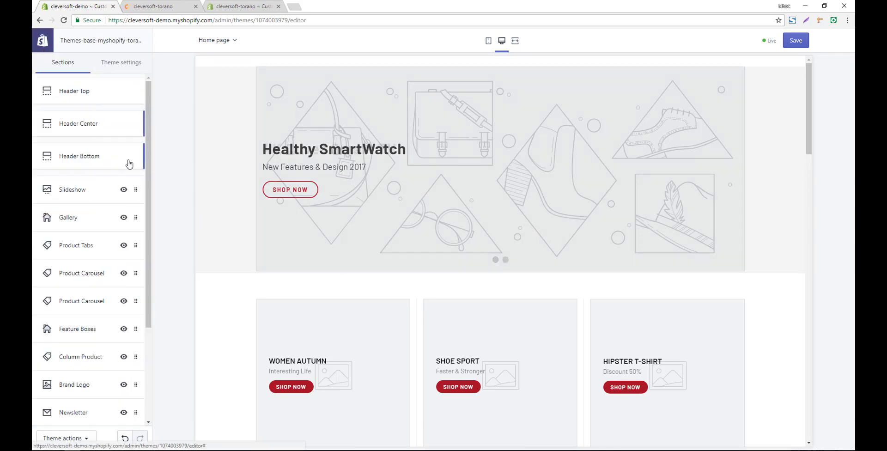
click(109, 67)
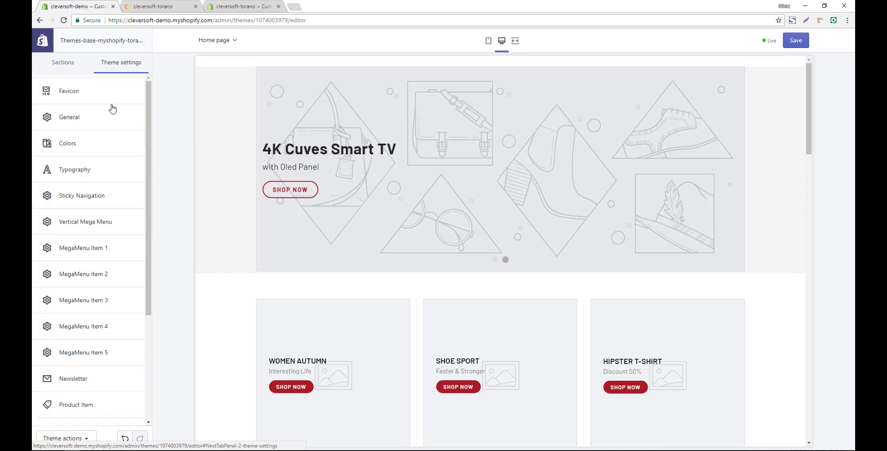
click(78, 149)
scroll(79, 193, down, 5)
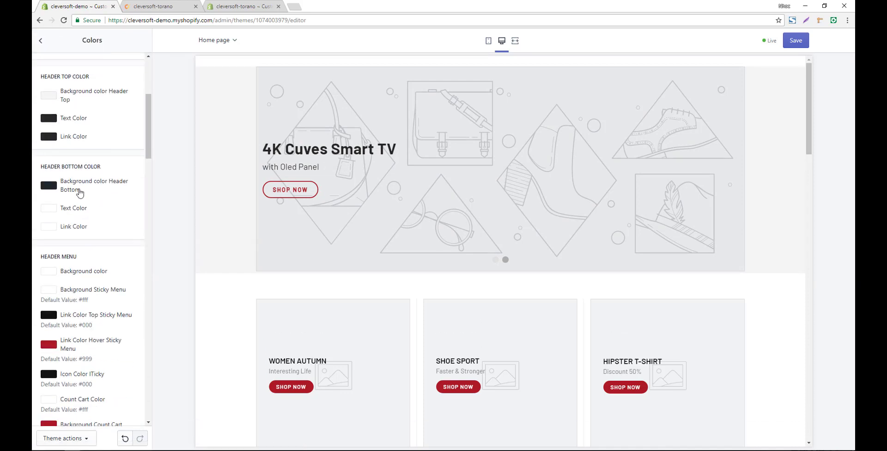
scroll(77, 178, down, 2)
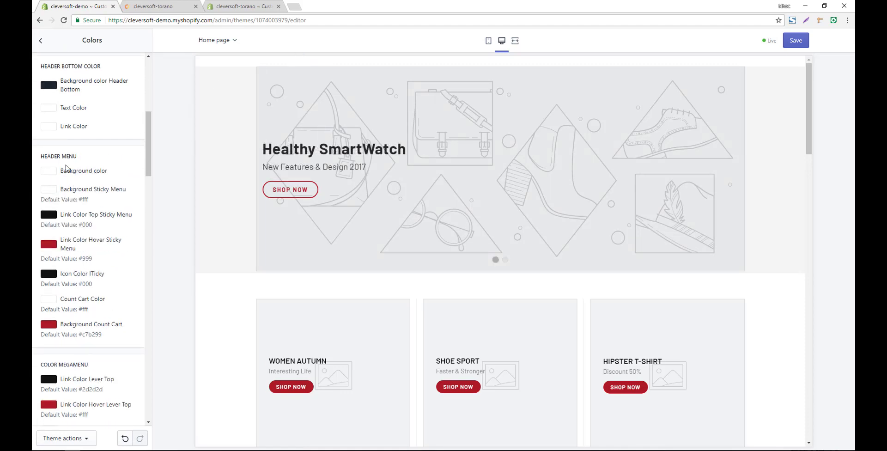
click(49, 172)
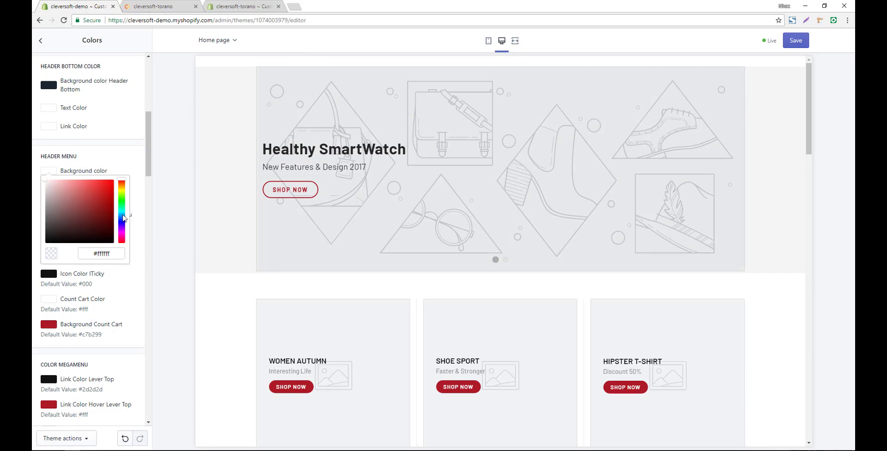
Switch to Photoshop, sample the blue header background in the mockup and copy its hex code 1467cc.
key(alt+Tab)
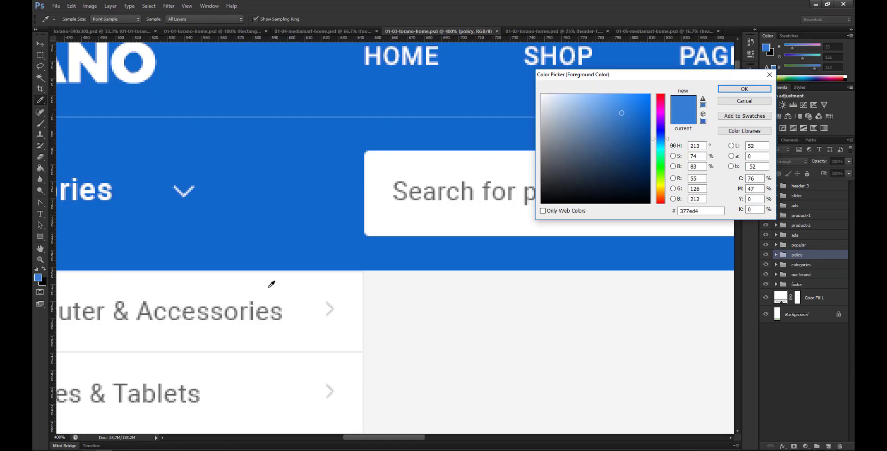
click(306, 142)
double_click(710, 211)
key(ctrl+c)
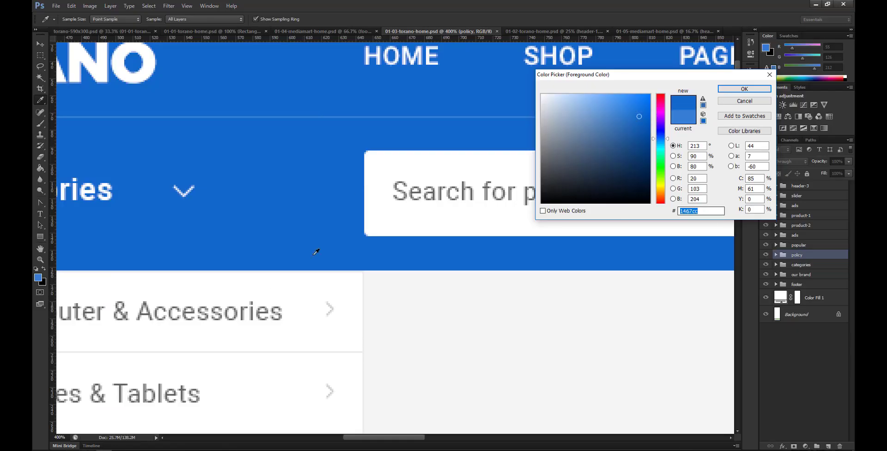
Switch back to the Shopify theme editor and set the Header Menu background color to the copied 1467cc.
key(alt+Tab)
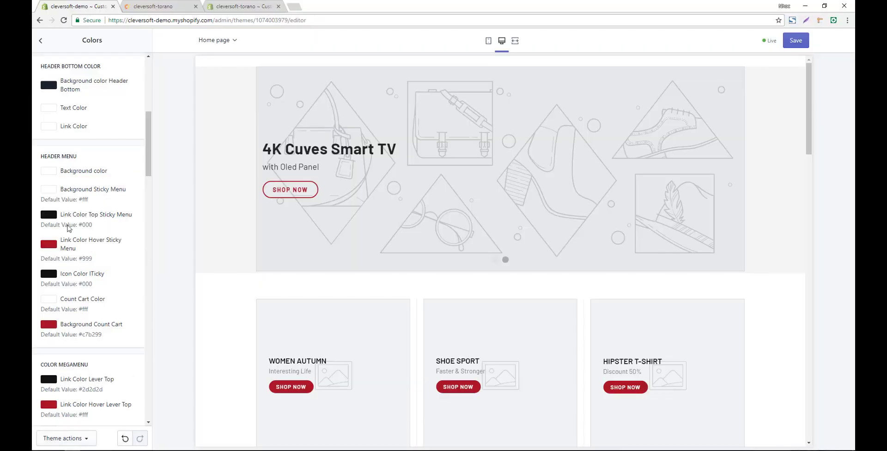
click(47, 175)
double_click(98, 252)
key(ctrl+v)
click(171, 214)
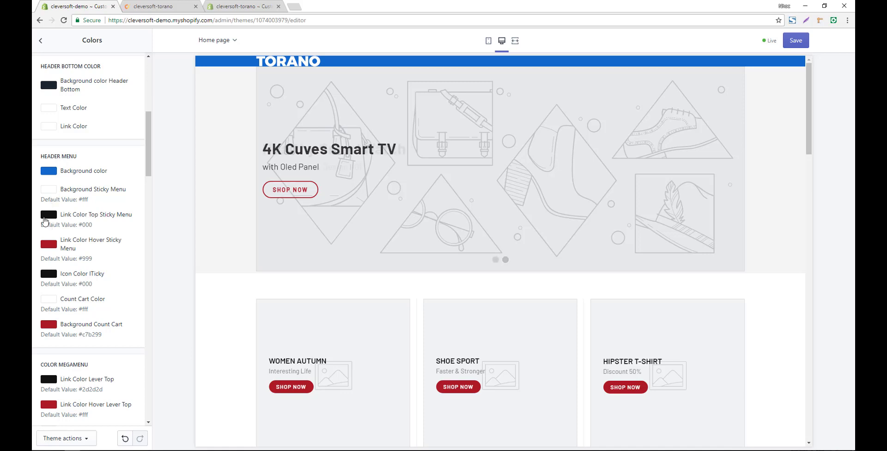
Pick a new Link Color Lever Top in the Color Megamenu group.
scroll(95, 294, down, 2)
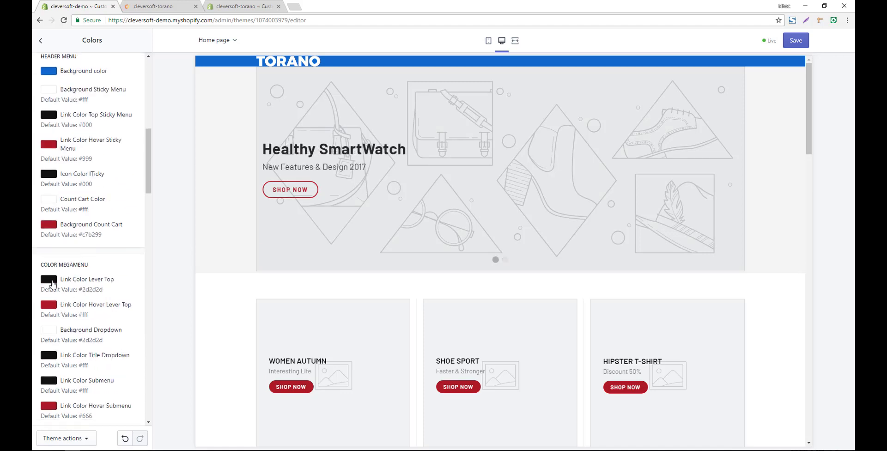
click(49, 282)
click(45, 293)
click(143, 137)
Return to the Header Center section and add a Menu content block.
click(36, 39)
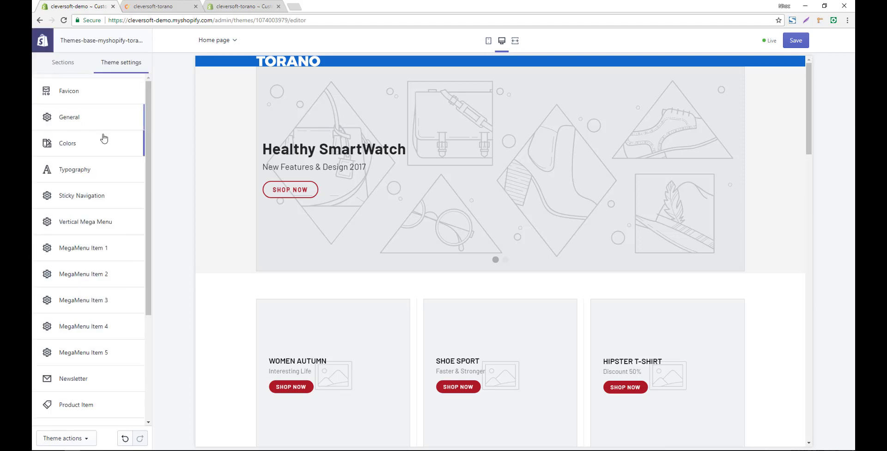
click(65, 63)
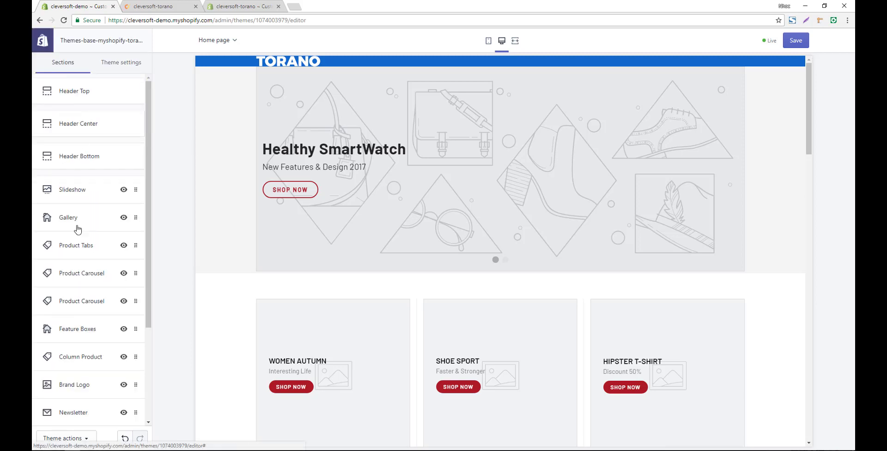
click(87, 123)
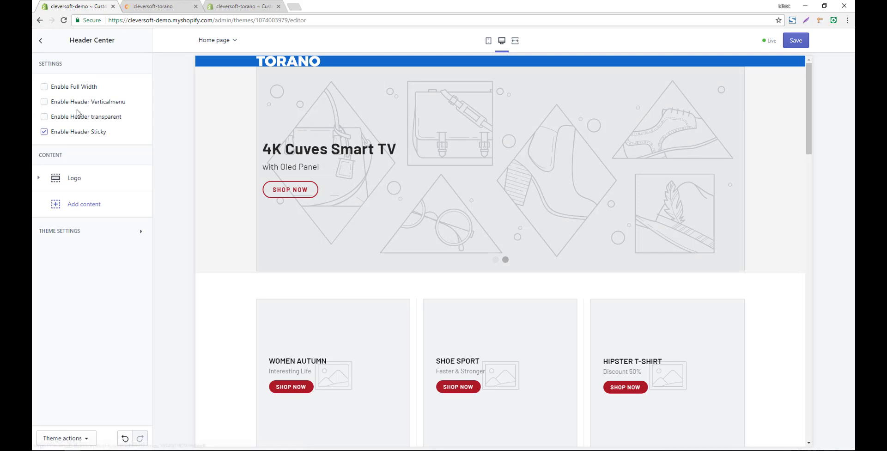
click(53, 204)
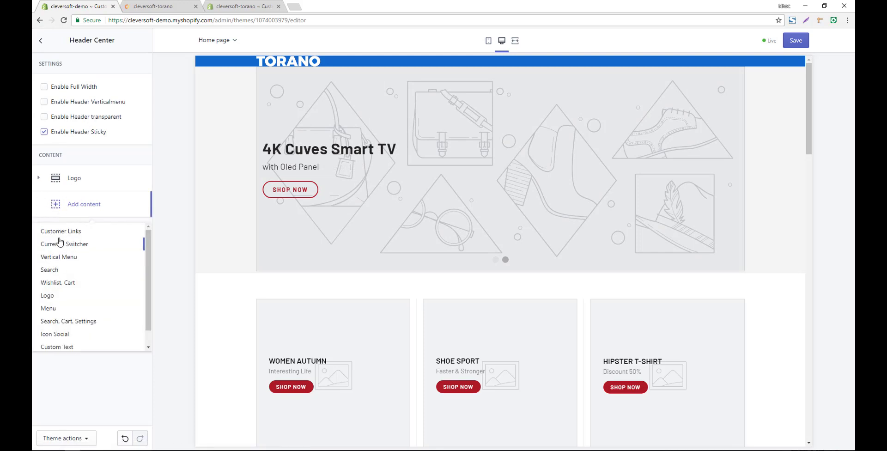
click(48, 308)
Set the Menu block's offset width to 0 Column and its container width to 6 Columns - 1/2.
click(71, 247)
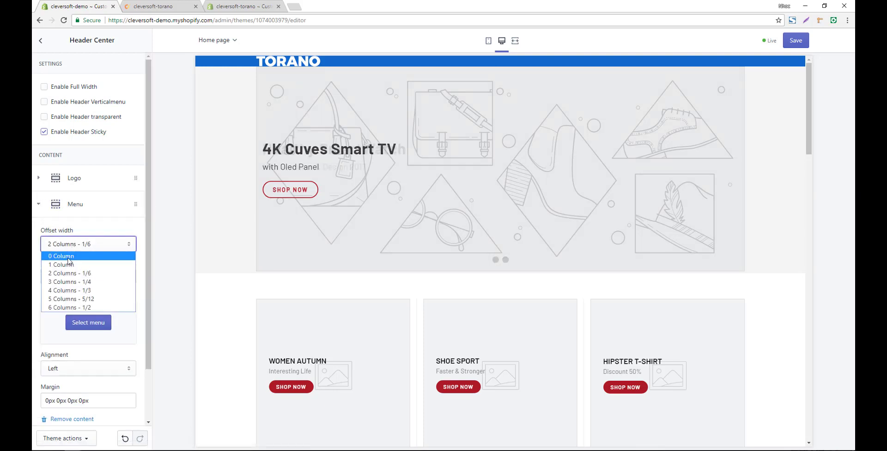
click(70, 256)
click(65, 276)
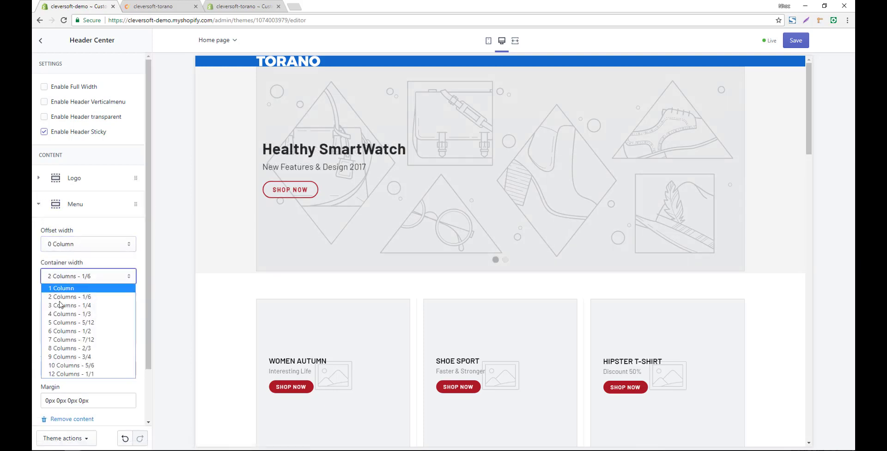
click(91, 333)
scroll(92, 250, down, 2)
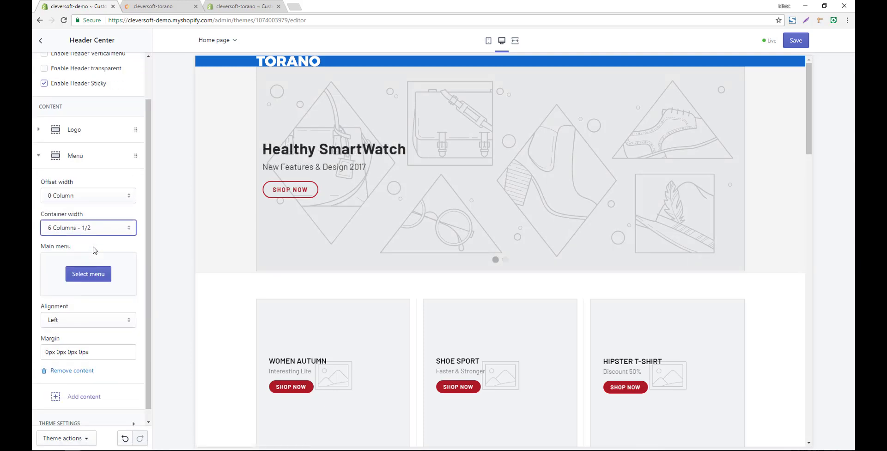
Assign the Main menu navigation to the Header Center's Menu block.
click(80, 272)
click(71, 280)
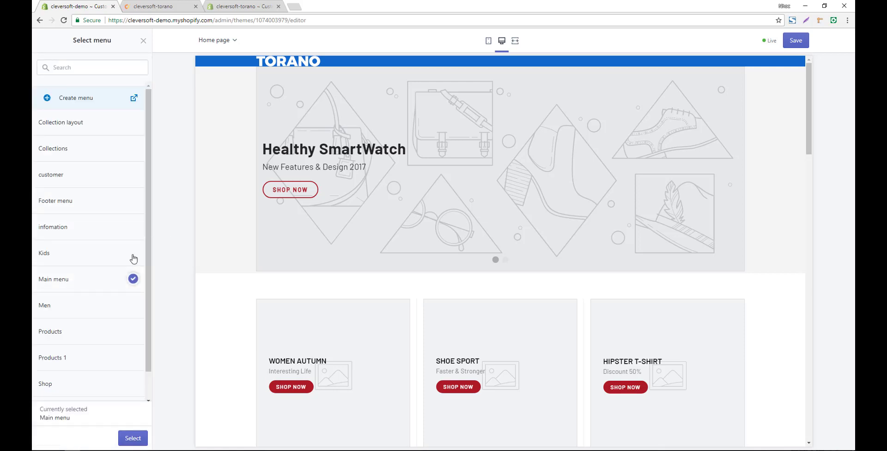
click(133, 438)
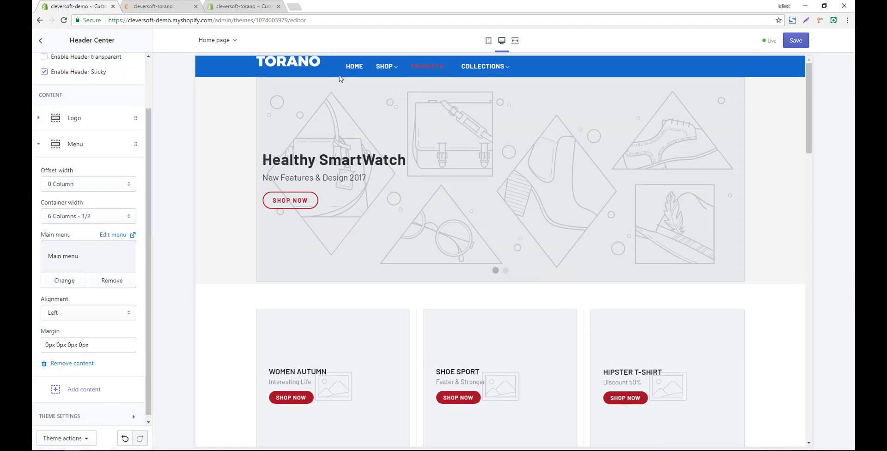
Set the Logo block's margin to 20px 0px 0px 0px.
click(74, 118)
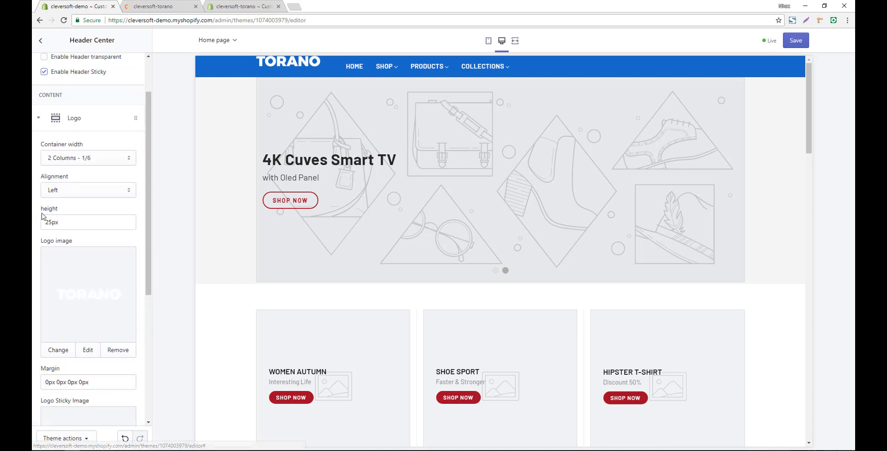
scroll(44, 382, down, 2)
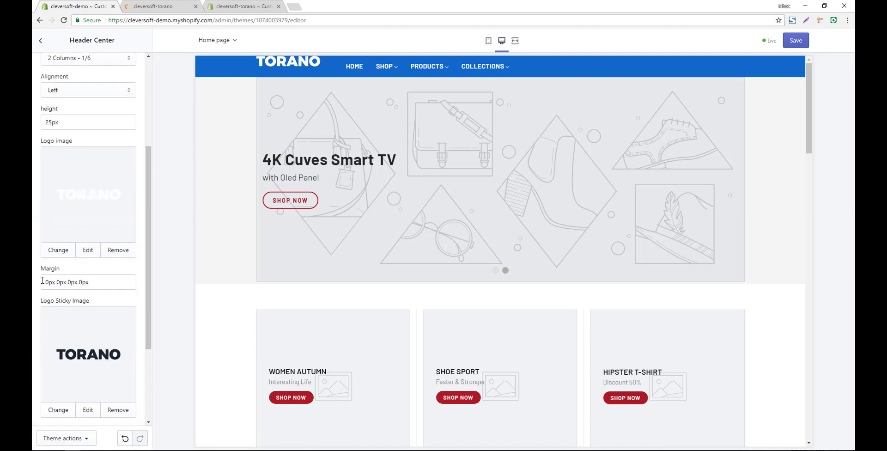
click(43, 280)
text(2)
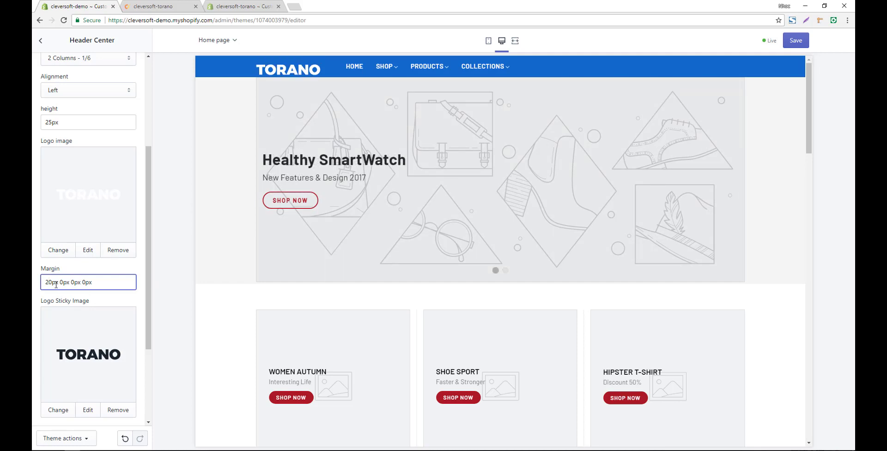
Set the Menu block's margin to 10px 0px 0px 0px.
scroll(100, 293, down, 3)
click(70, 351)
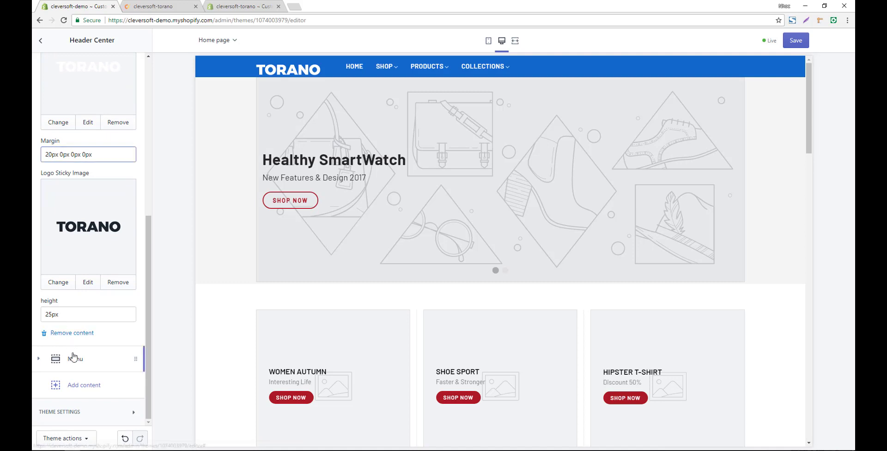
click(49, 340)
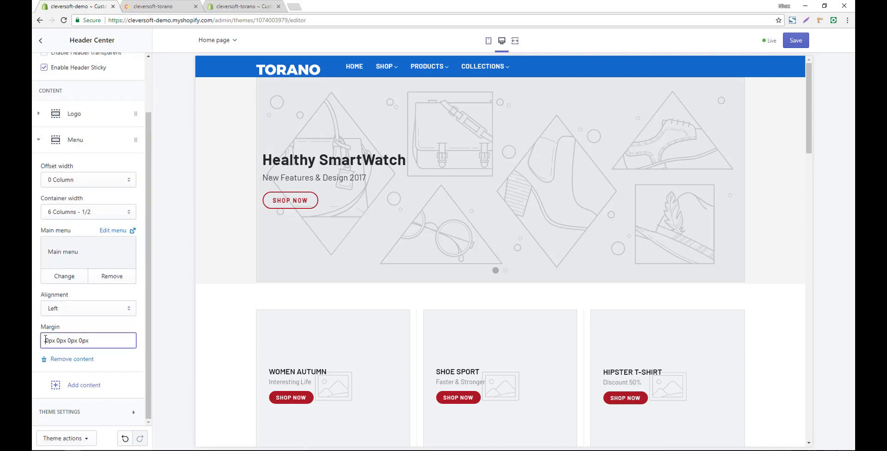
text(1)
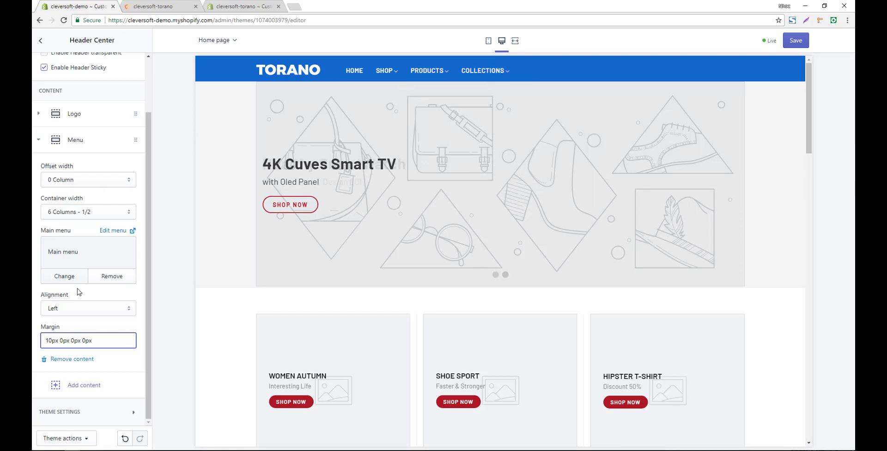
Add a Custom Text content block to Header Center and set its alignment to Right.
click(77, 384)
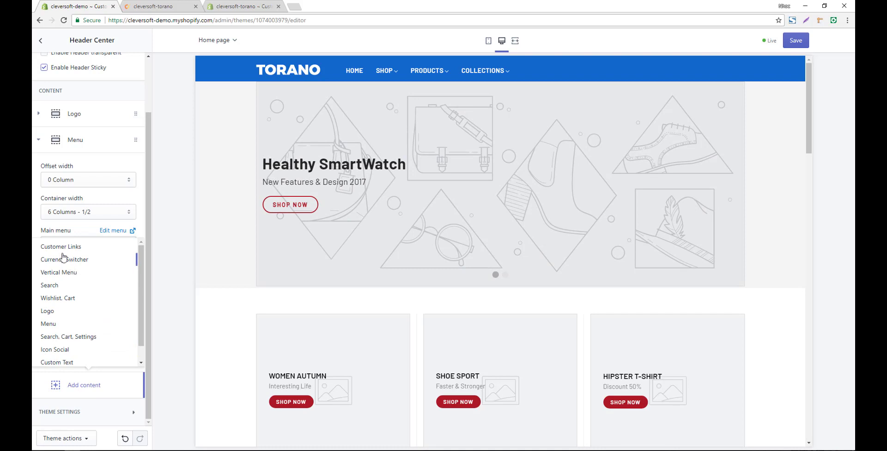
click(65, 362)
click(66, 246)
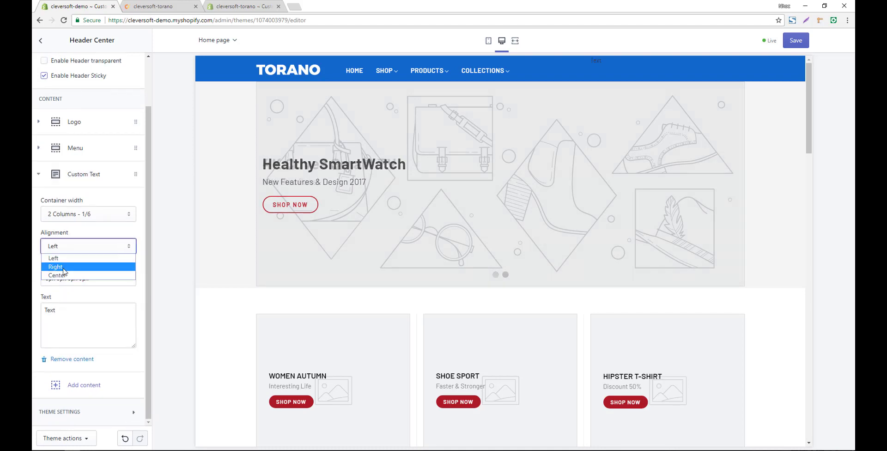
click(69, 274)
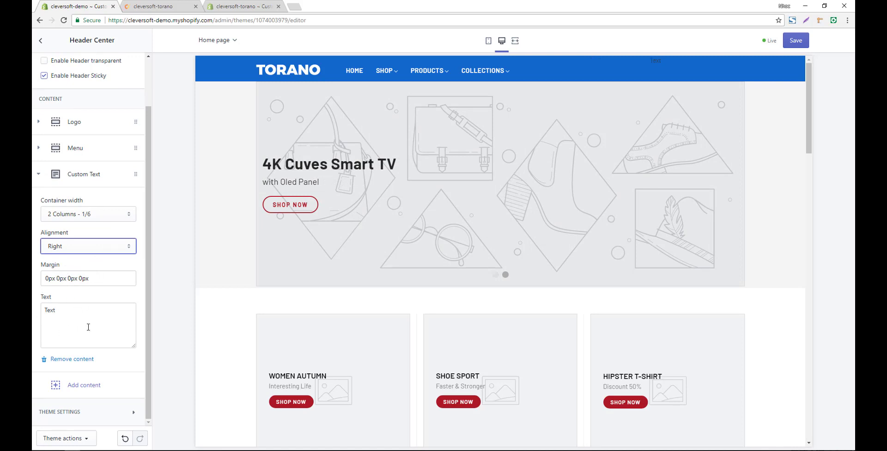
Replace the Custom Text block's text with the Store Locator link HTML from Sublime Text and set its margin to 20px 0px 0px 0px.
key(alt+Tab)
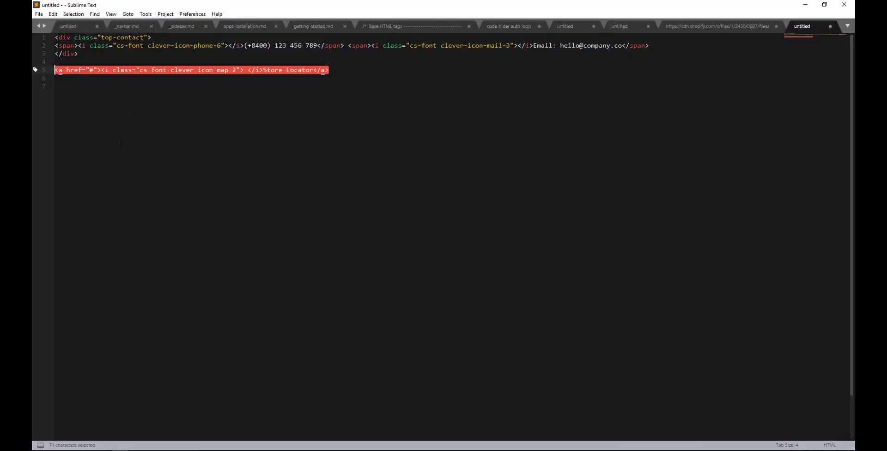
key(alt+Tab)
click(91, 313)
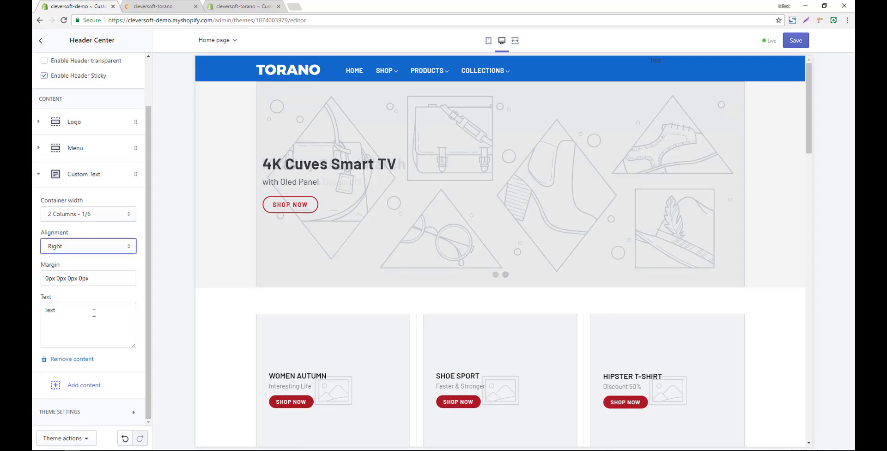
key(ctrl+a)
text(<a href="#"><i class="cs-font clever-icon-map-2"> </i>Store Locator</a>)
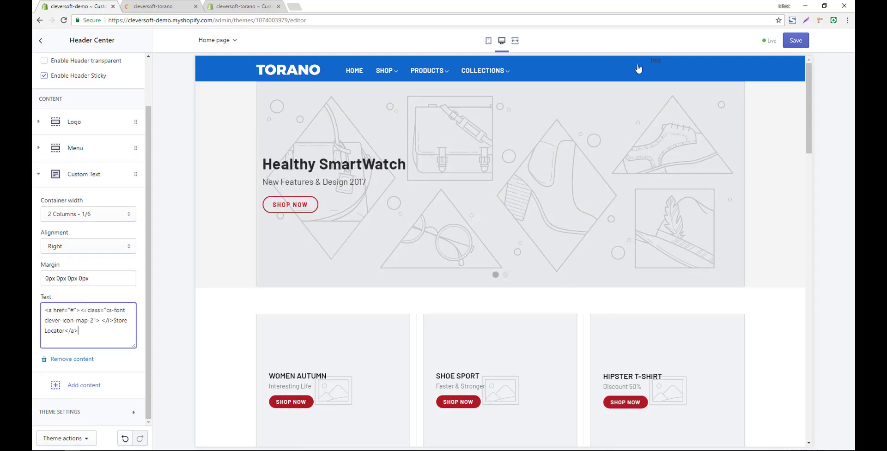
click(51, 278)
text(2)
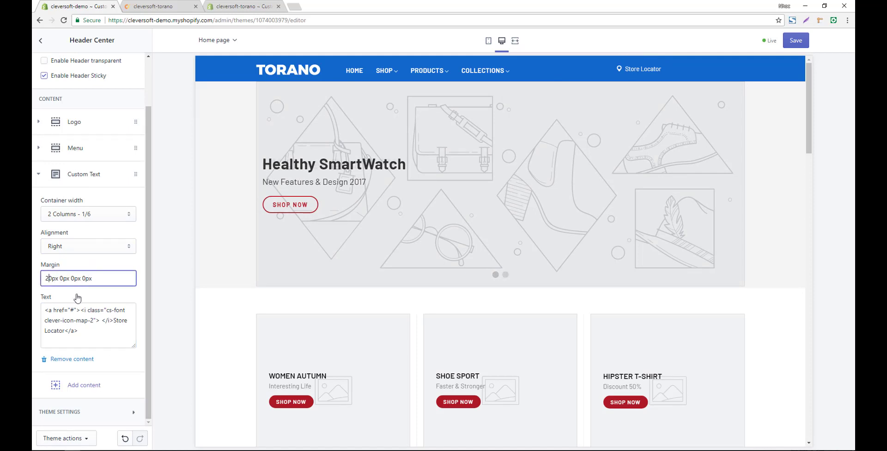
Add a Currency Switcher content block to Header Center and enable both its currency switcher and language switcher.
click(68, 389)
click(68, 259)
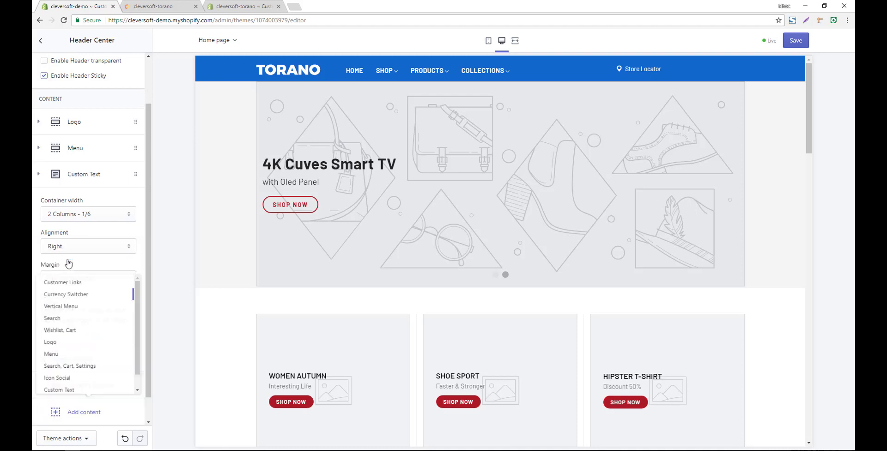
click(73, 246)
click(53, 270)
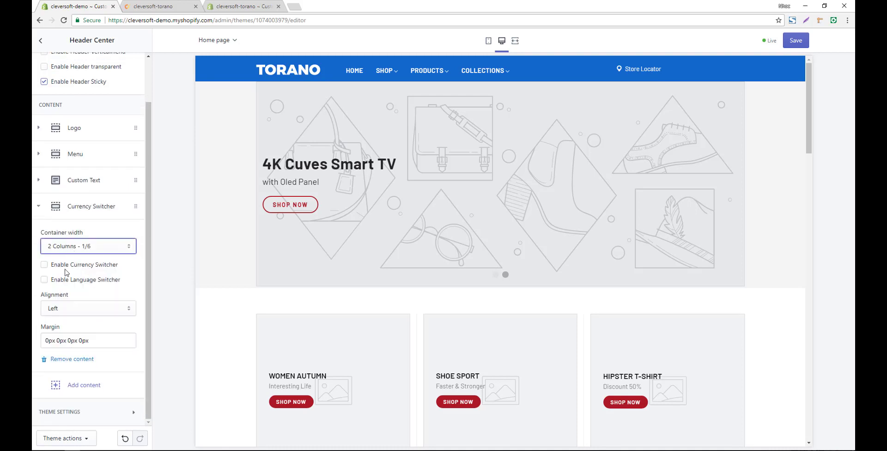
click(63, 268)
Set the Currency Switcher block's alignment to Right and its margin to 10px 0px 0px 0px.
click(71, 305)
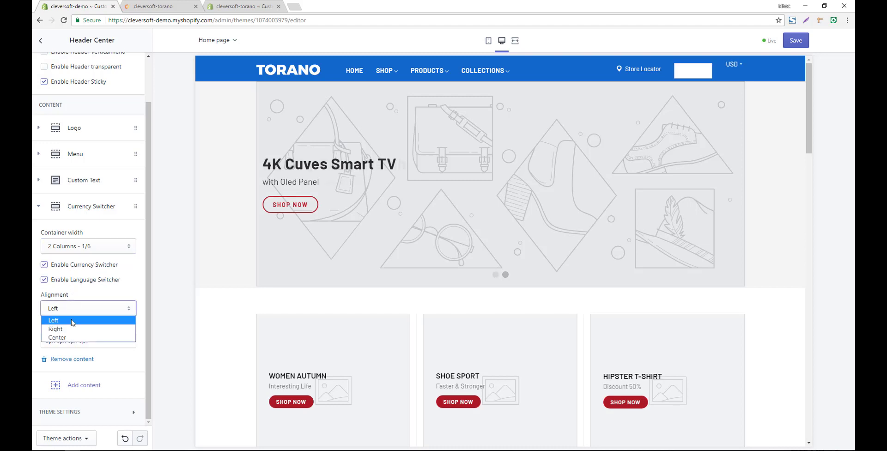
click(64, 328)
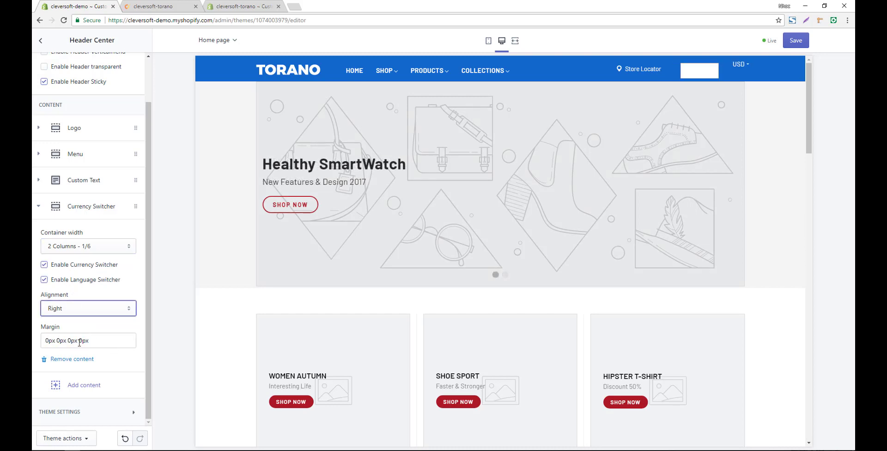
click(47, 341)
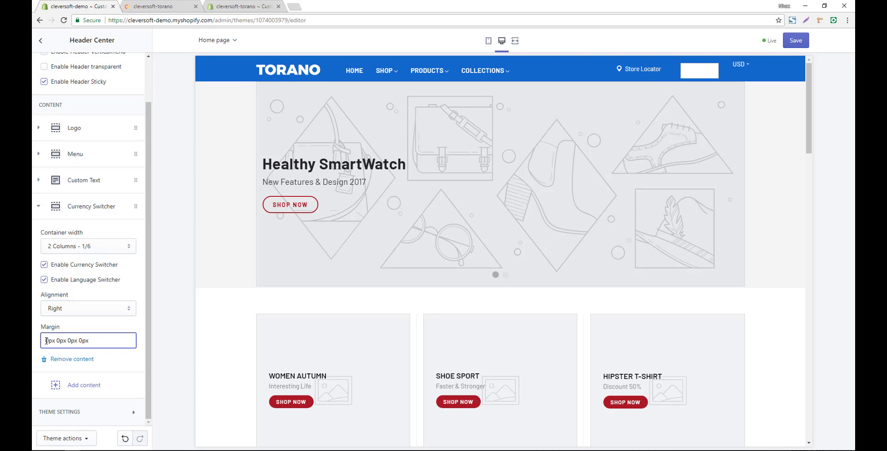
text(1)
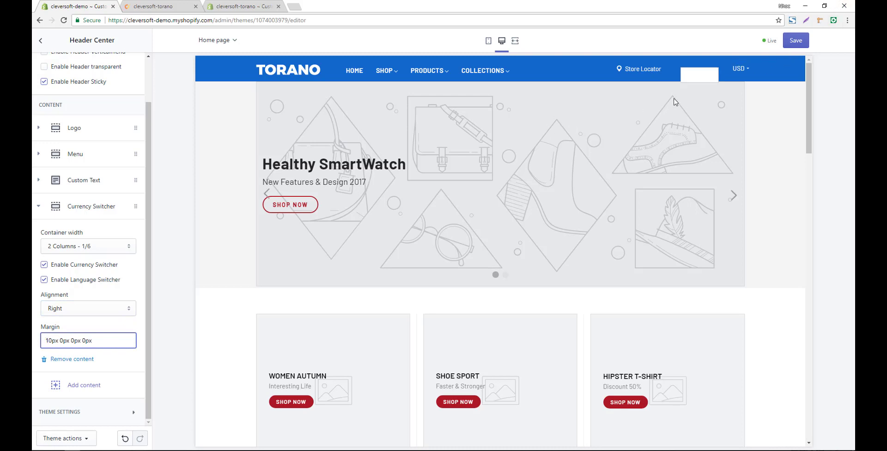
Save the theme, dismiss the newsletter popup and check the sticky header in the page preview.
click(803, 45)
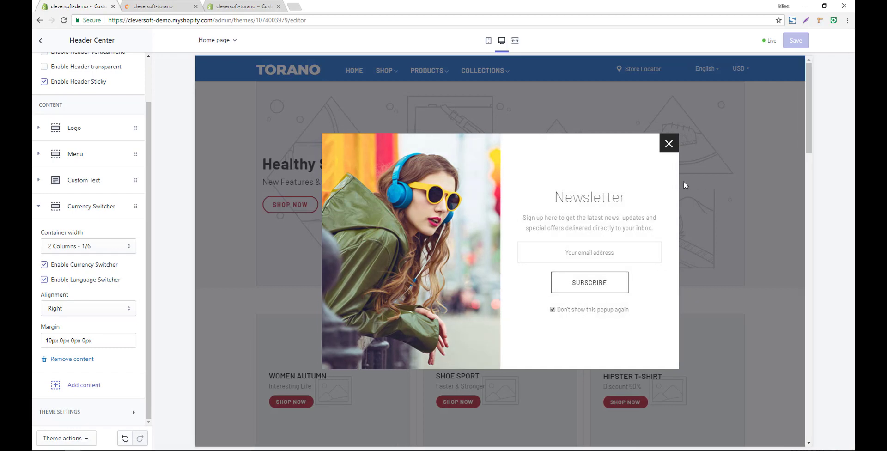
click(669, 143)
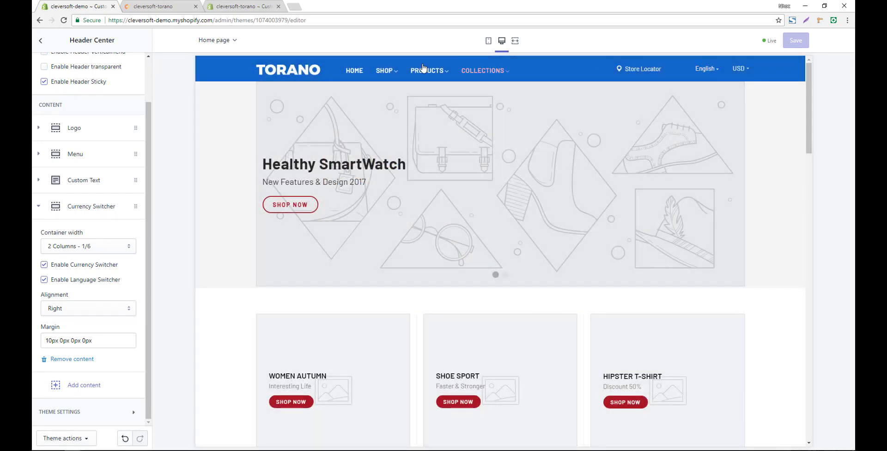
scroll(273, 117, down, 6)
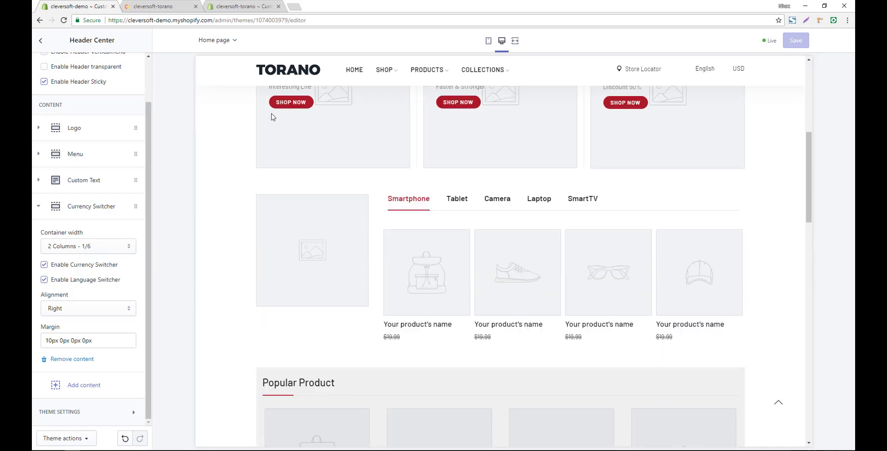
scroll(343, 177, up, 6)
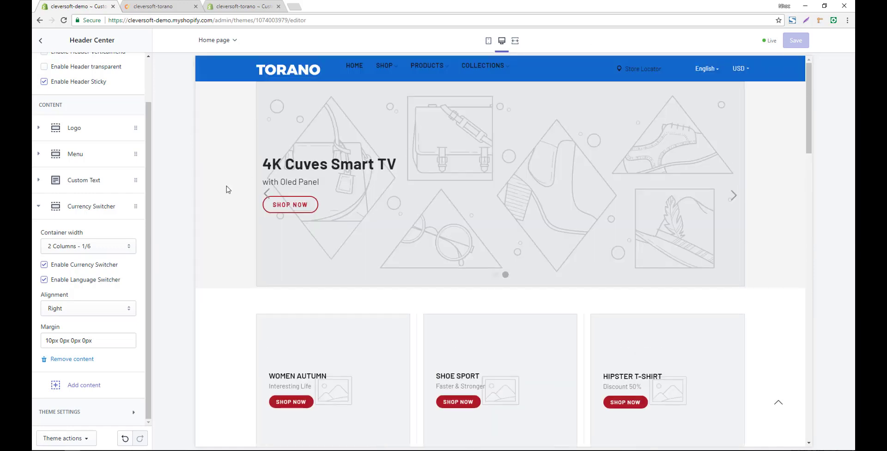
Enable the Header Bottom in its own section and add a Vertical Menu content block to it.
scroll(123, 146, up, 2)
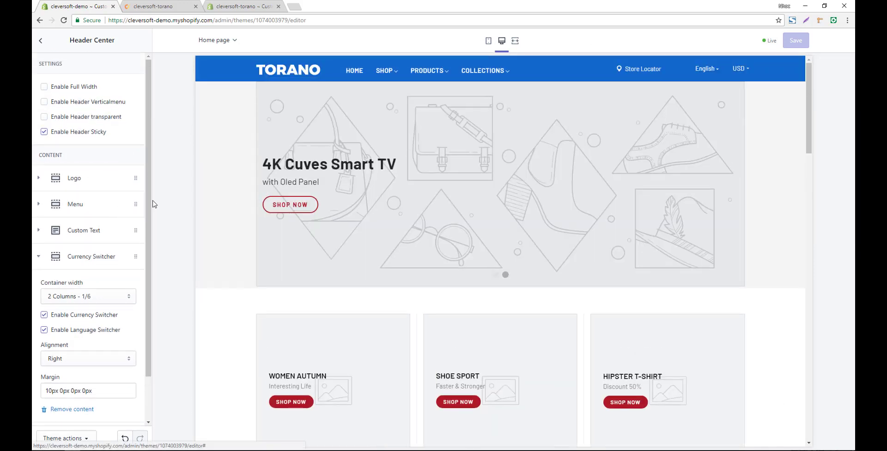
click(40, 42)
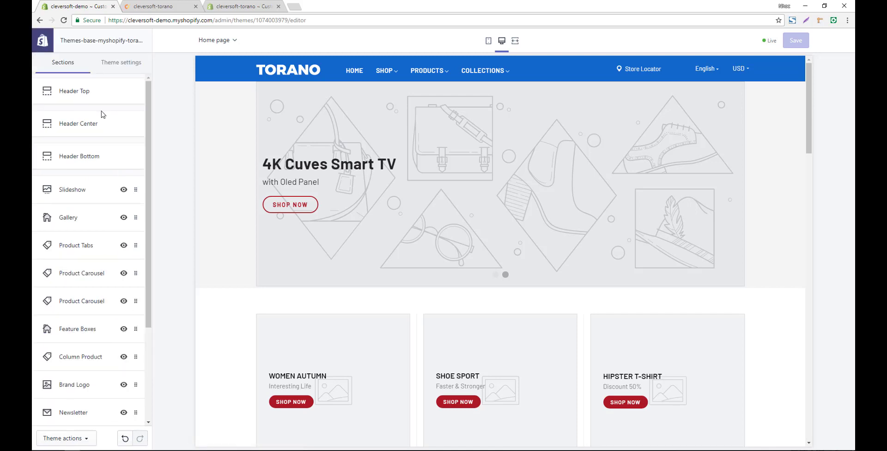
click(83, 156)
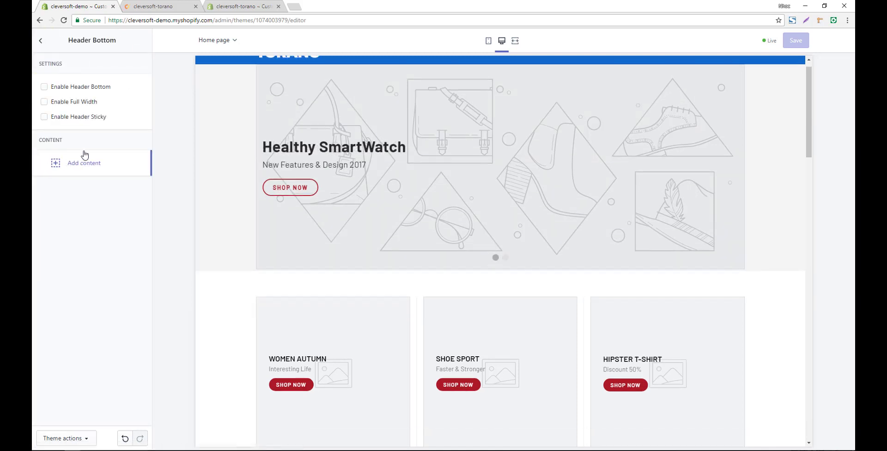
click(87, 88)
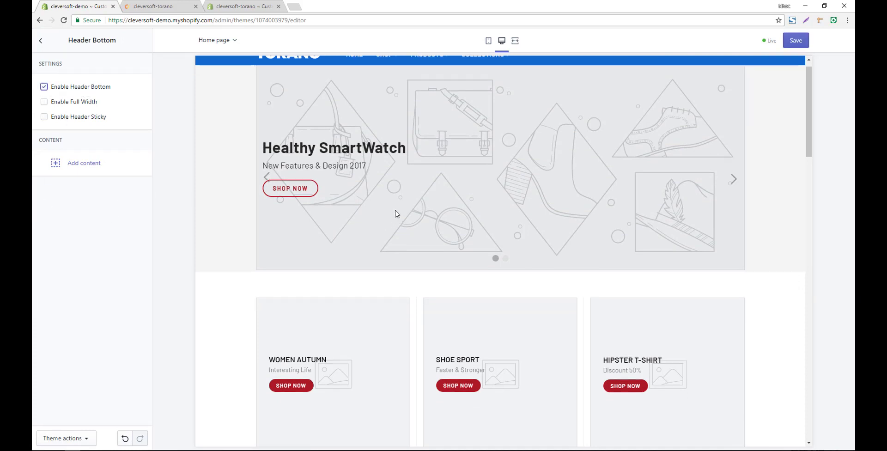
click(73, 163)
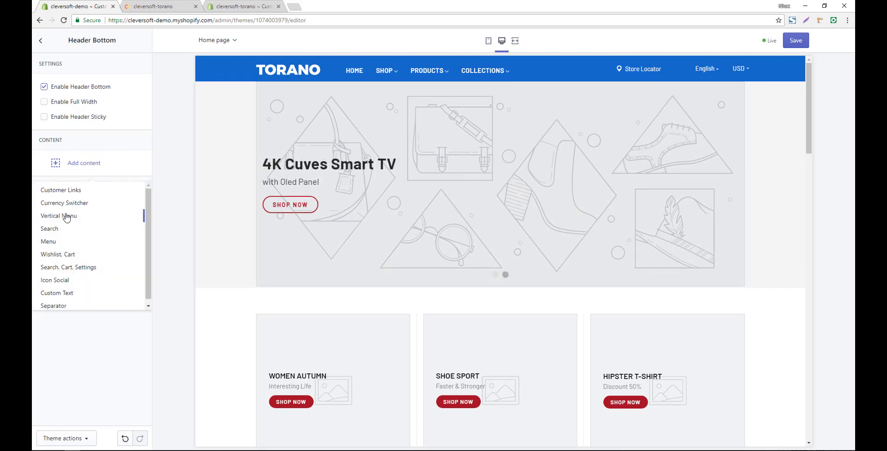
click(67, 216)
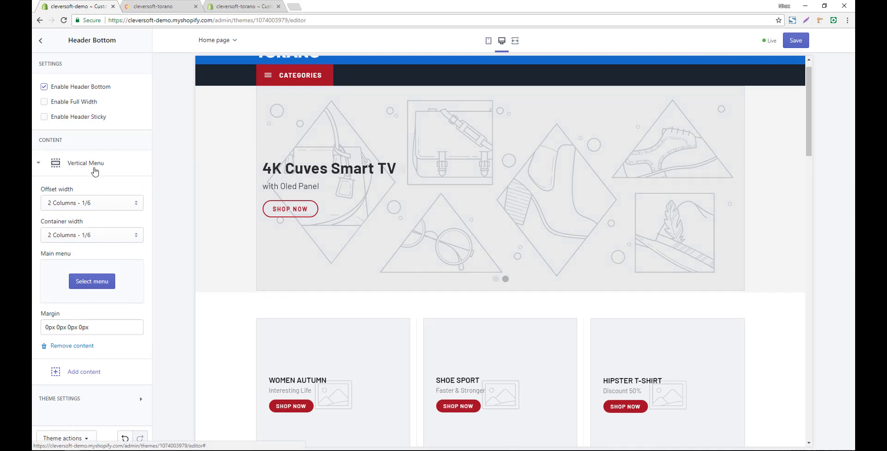
Compare with the cleversoft-torano demo store, and set the Vertical Menu block's offset width to 0 Column in the theme editor.
key(ctrl+Tab)
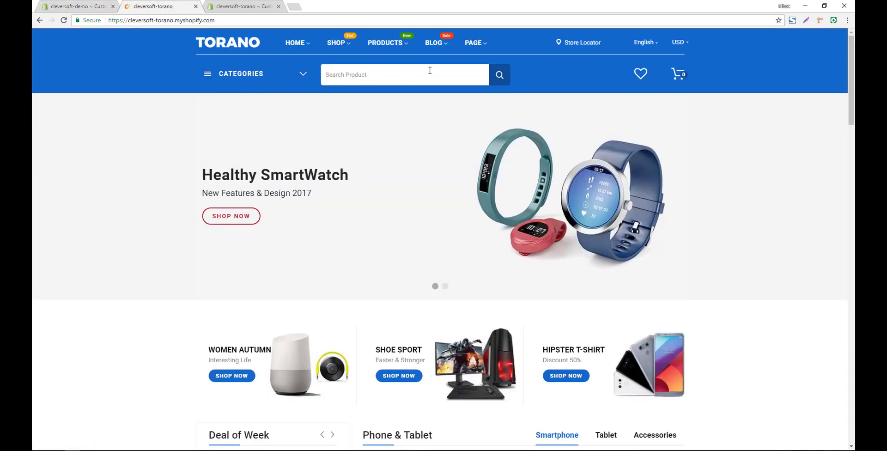
click(93, 4)
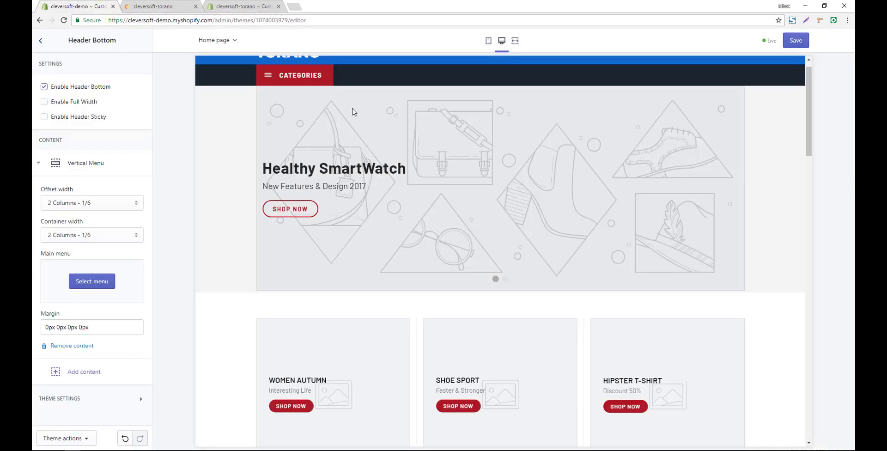
click(79, 208)
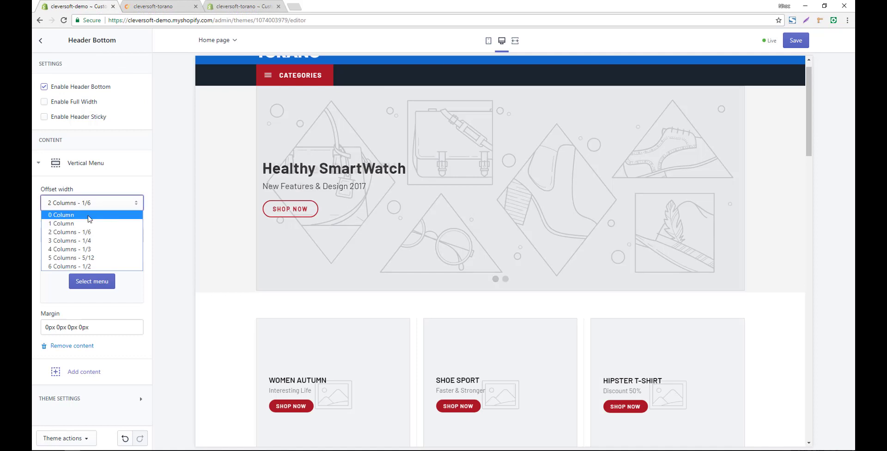
click(95, 213)
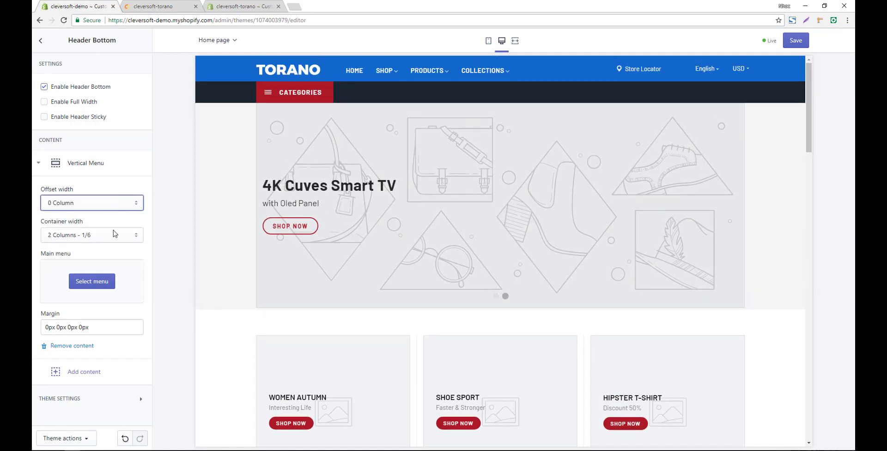
Set the Vertical Menu block's container width to 3 Columns - 1/4 and assign Main menu as its menu.
click(106, 239)
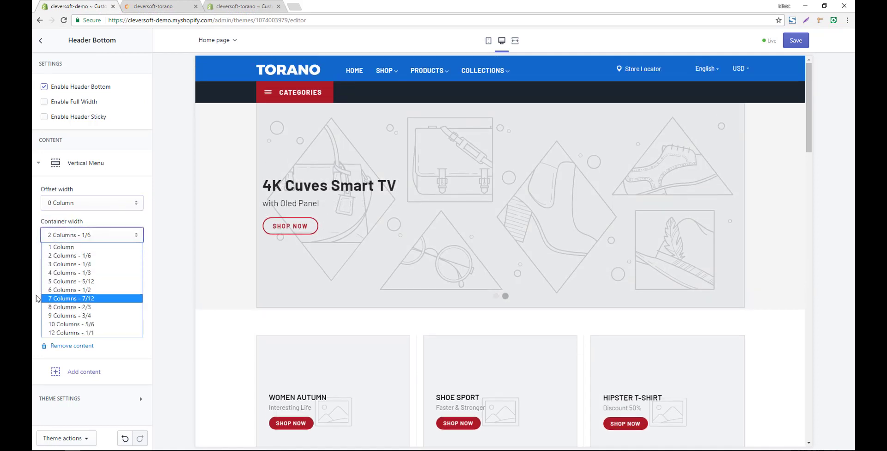
click(77, 266)
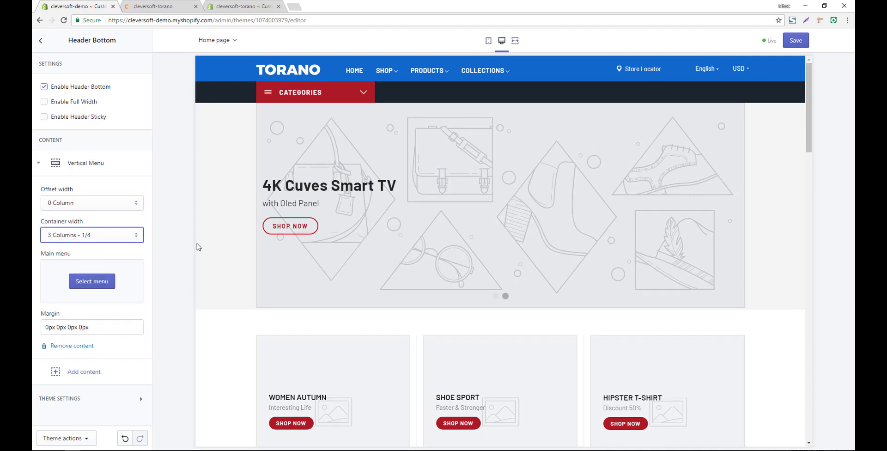
click(91, 280)
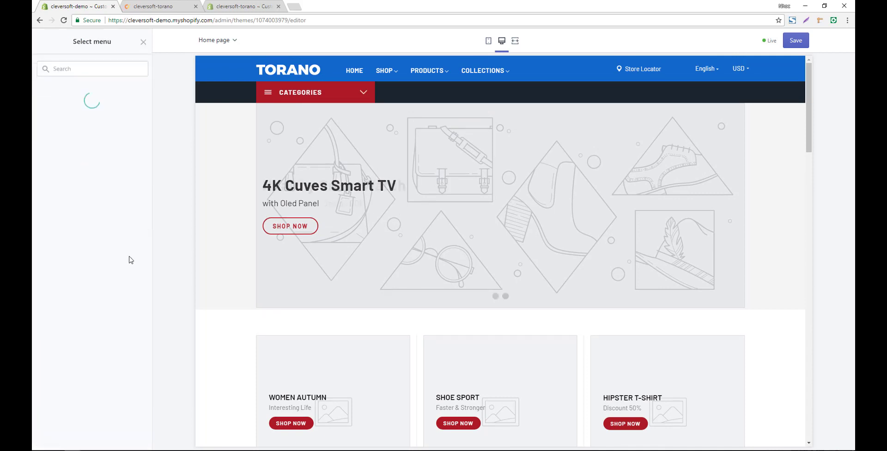
click(139, 277)
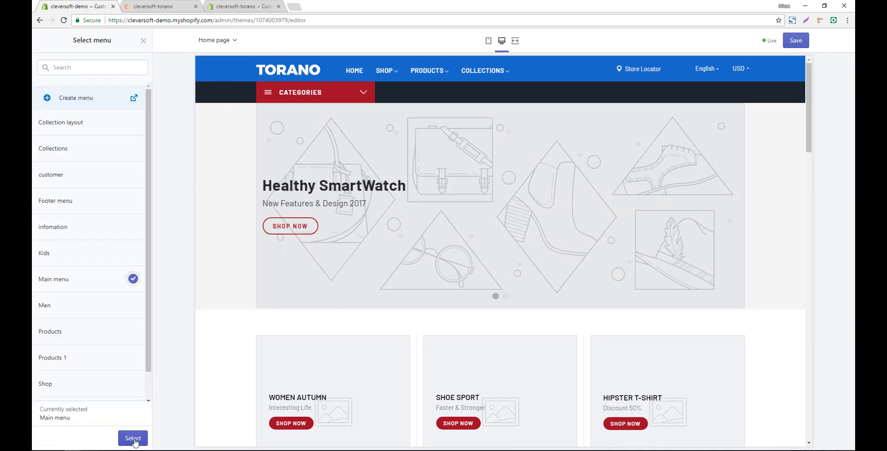
click(132, 438)
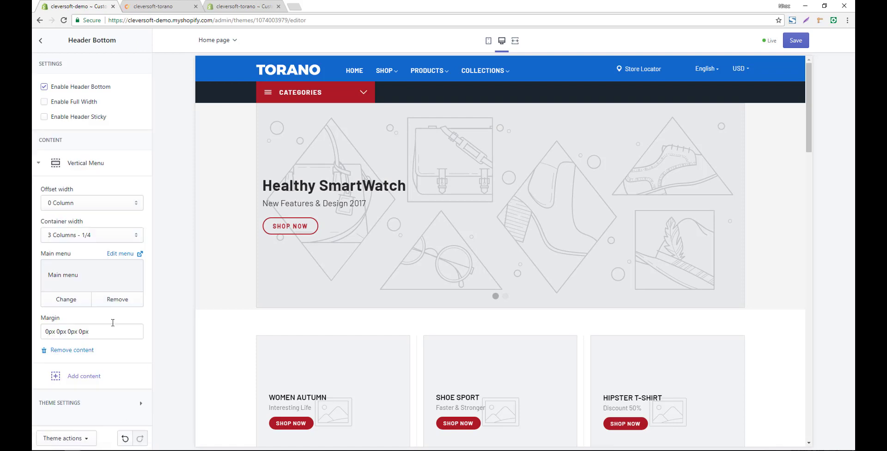
Compare with the cleversoft-torano demo store and copy the blue hex code 1467cc from the Photoshop mockup's color picker.
click(44, 335)
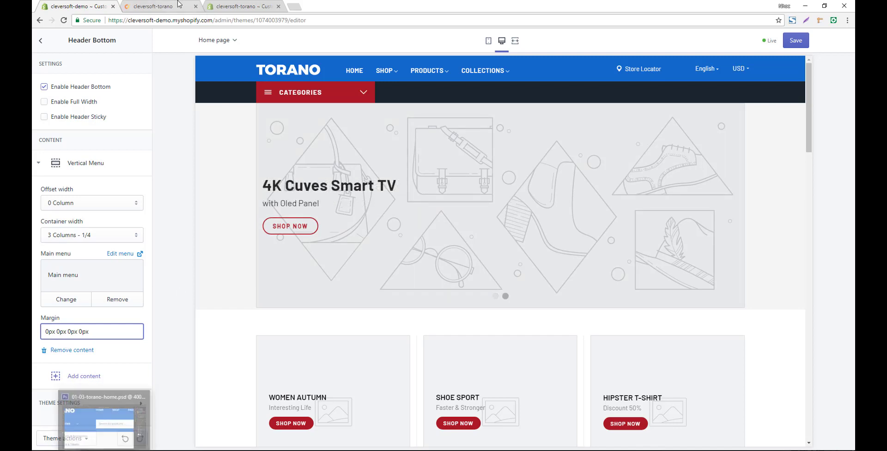
key(ctrl+Tab)
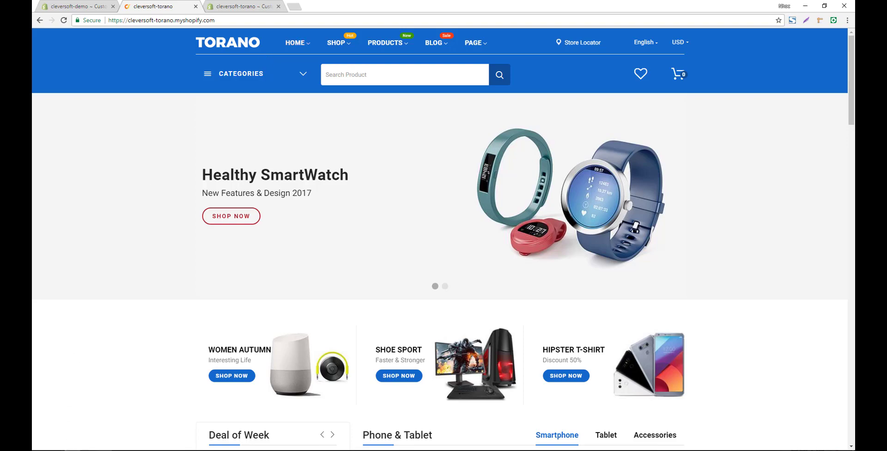
key(alt+Tab)
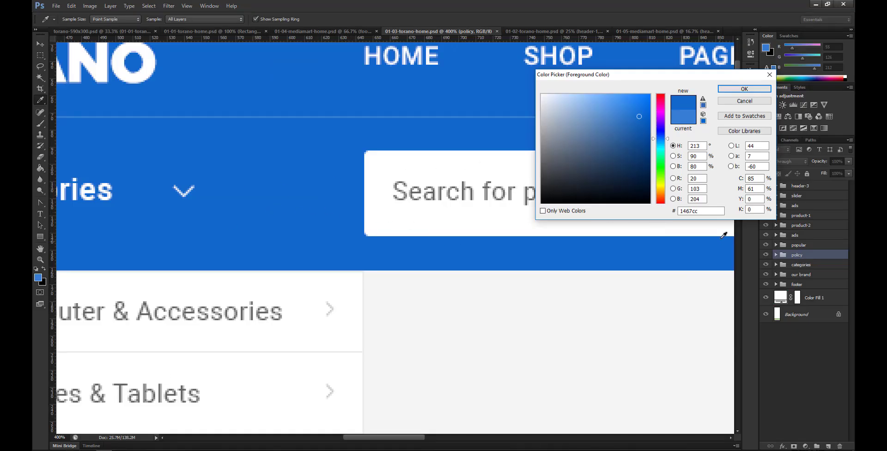
double_click(709, 211)
key(alt+Tab)
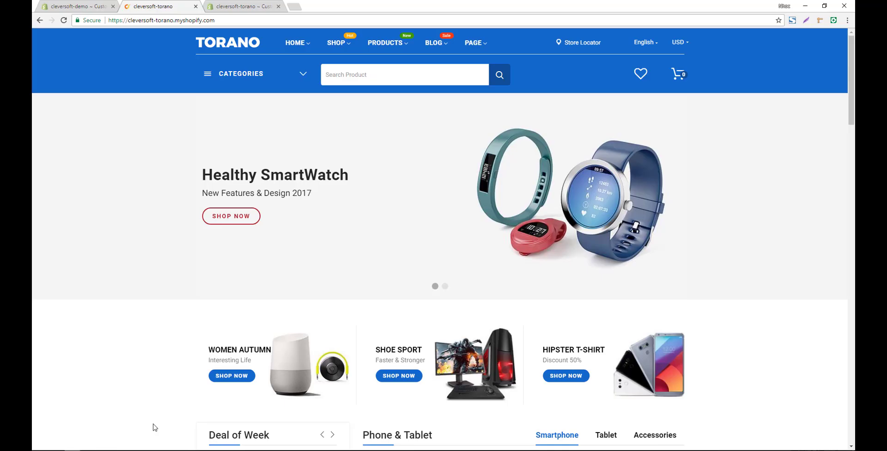
In the Shopify theme's color settings, set the Header Bottom background color to #1467cc and check its text color.
click(76, 6)
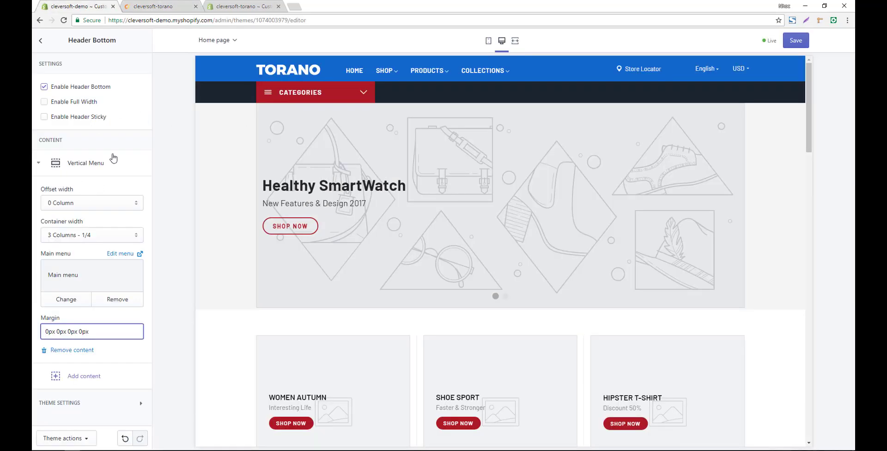
click(45, 41)
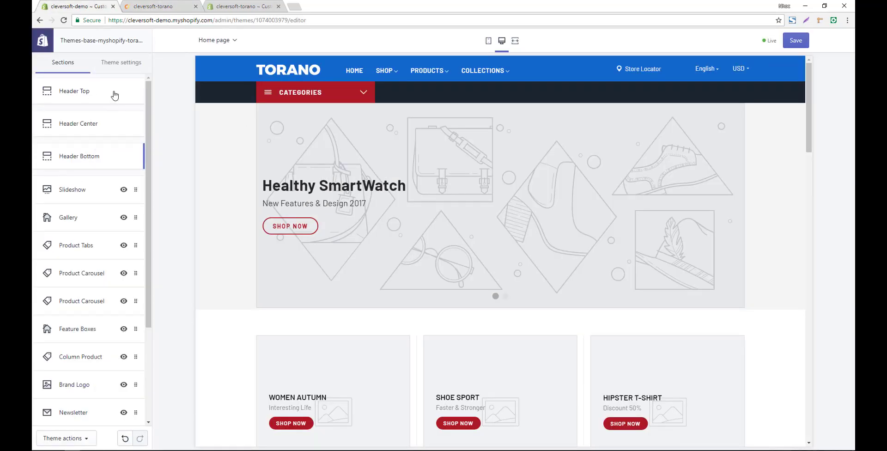
click(123, 64)
click(67, 143)
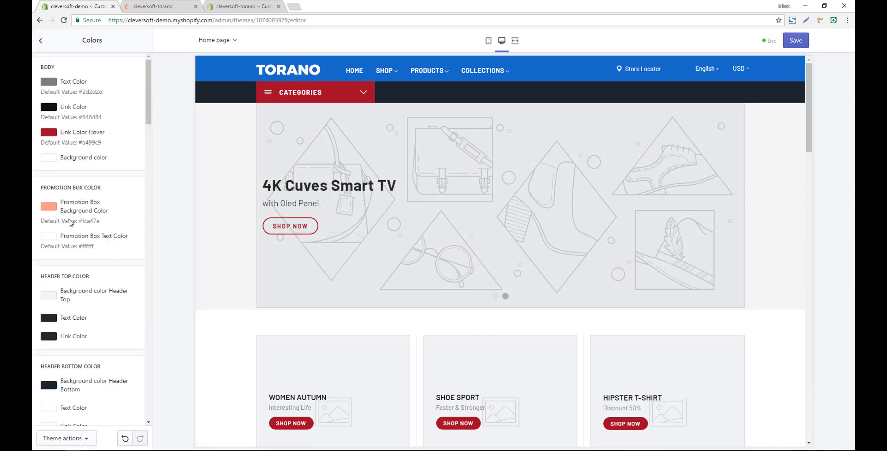
scroll(84, 187, down, 6)
scroll(83, 187, up, 2)
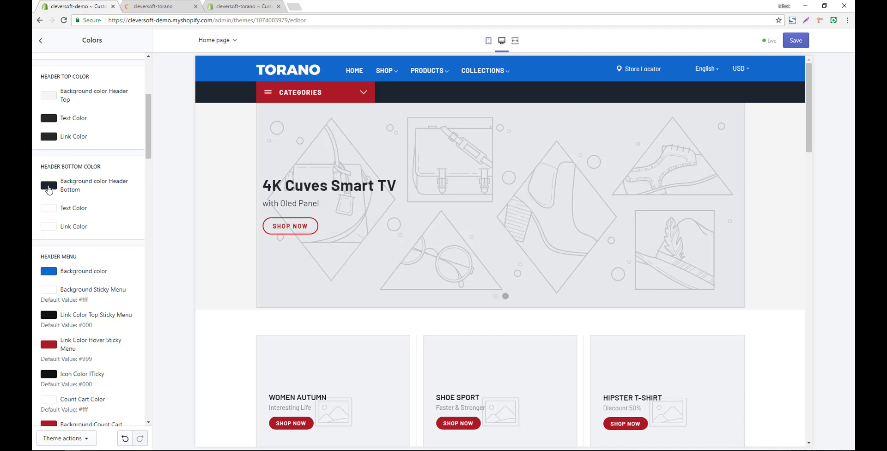
click(49, 187)
drag(91, 268, 199, 258)
text(#1467cc)
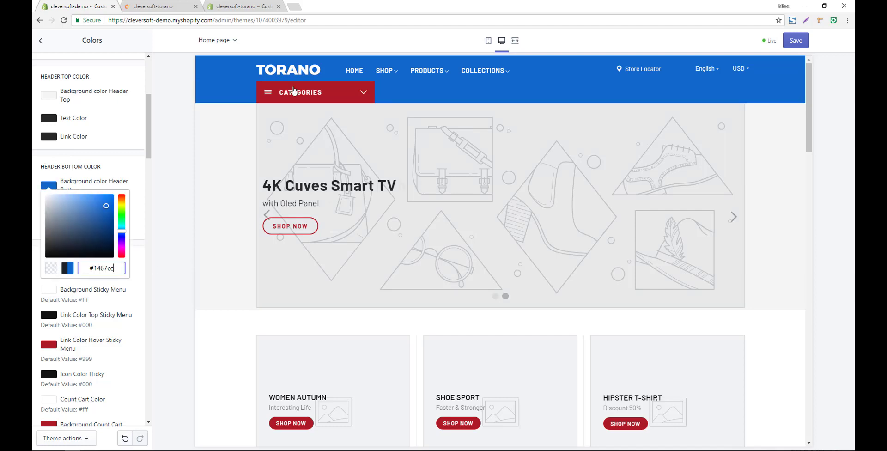
click(35, 237)
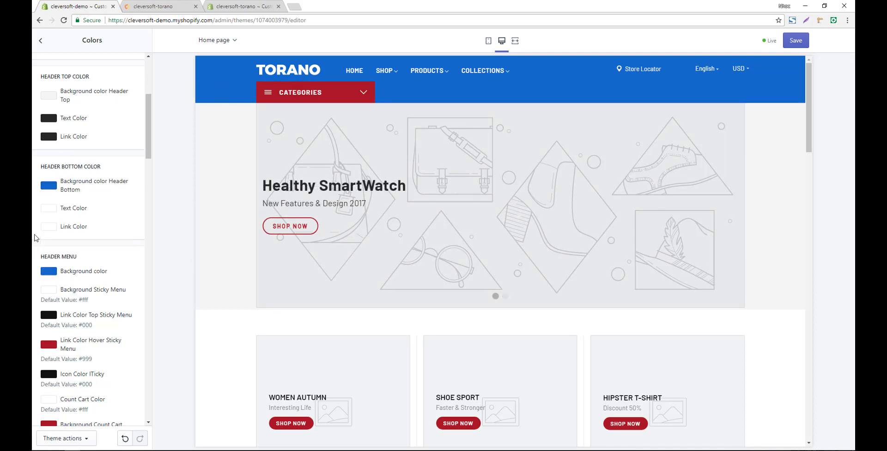
click(51, 213)
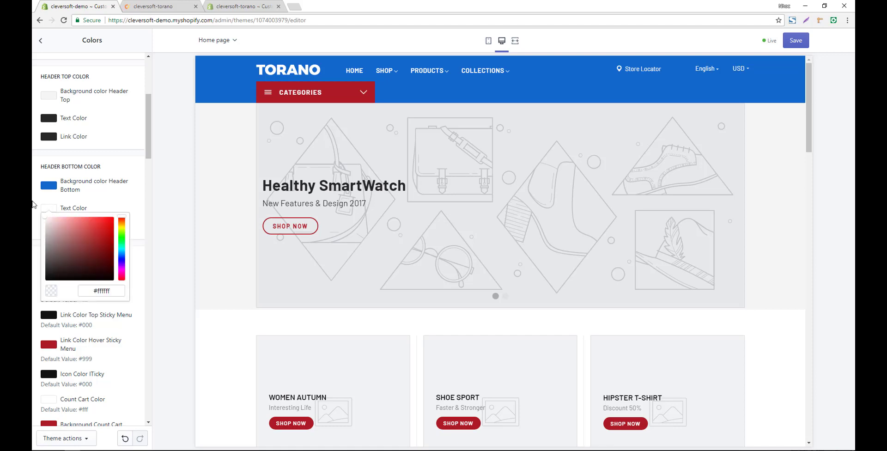
click(106, 208)
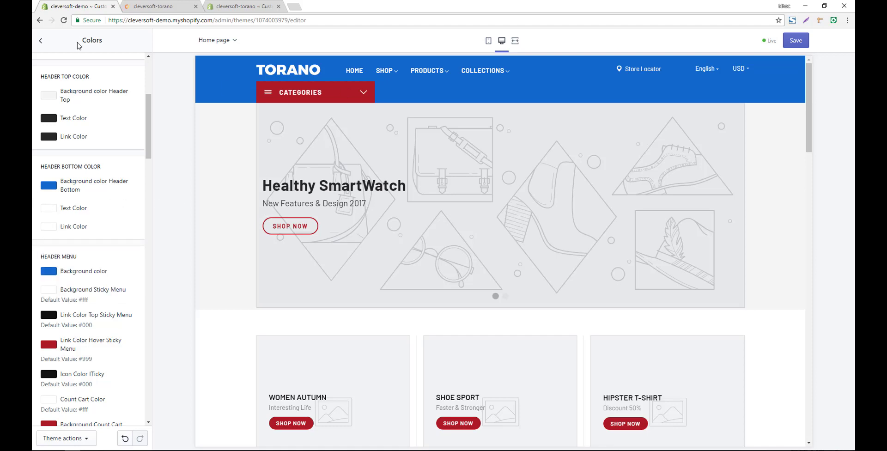
Make the title background color transparent in the Vertical Mega Menu theme settings.
click(40, 41)
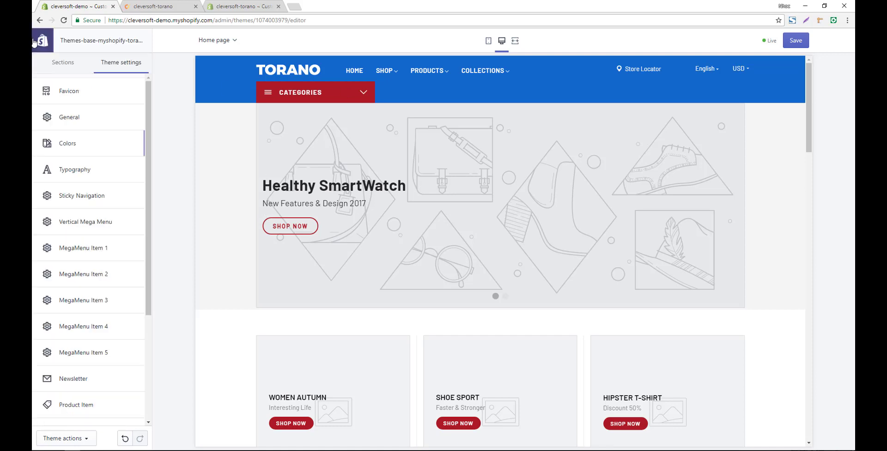
click(89, 222)
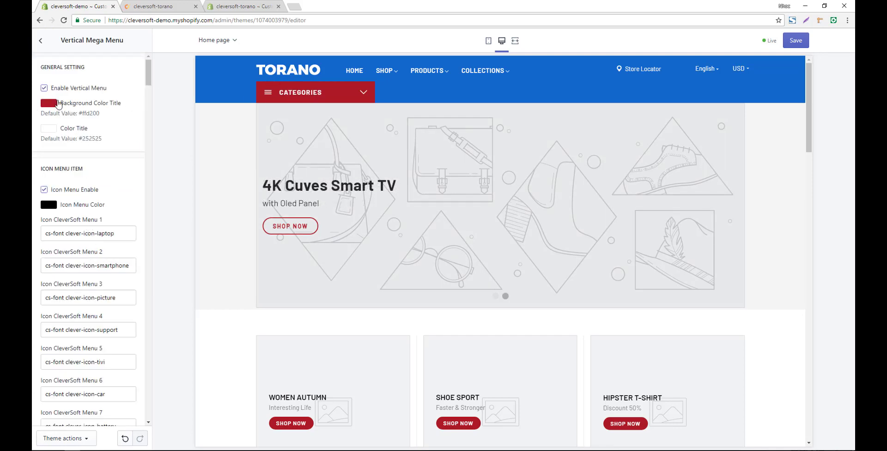
click(49, 103)
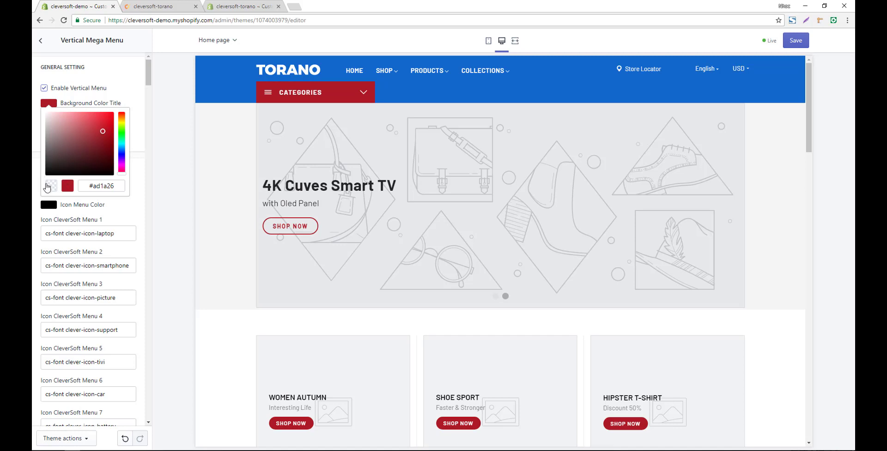
click(51, 185)
click(180, 126)
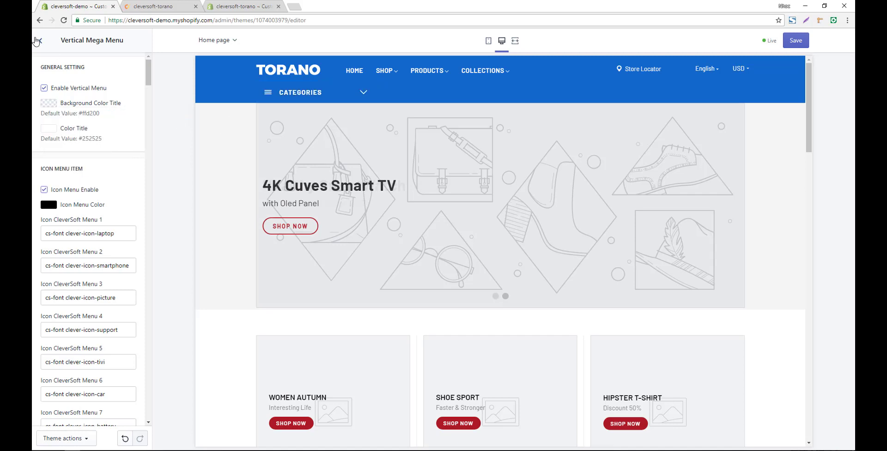
Set the margin of the Vertical Menu block in the Header Bottom section to 0px 20px 0px 0px.
click(38, 40)
click(64, 62)
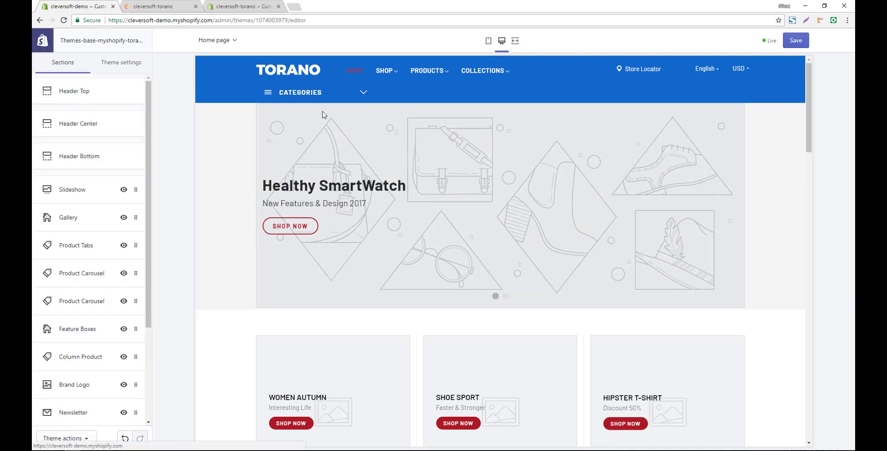
click(78, 156)
click(83, 163)
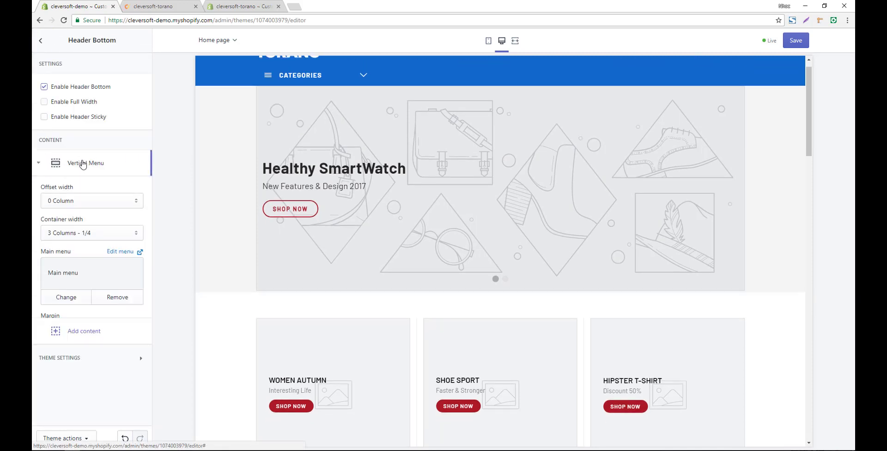
click(57, 332)
text(20px 0px 0px)
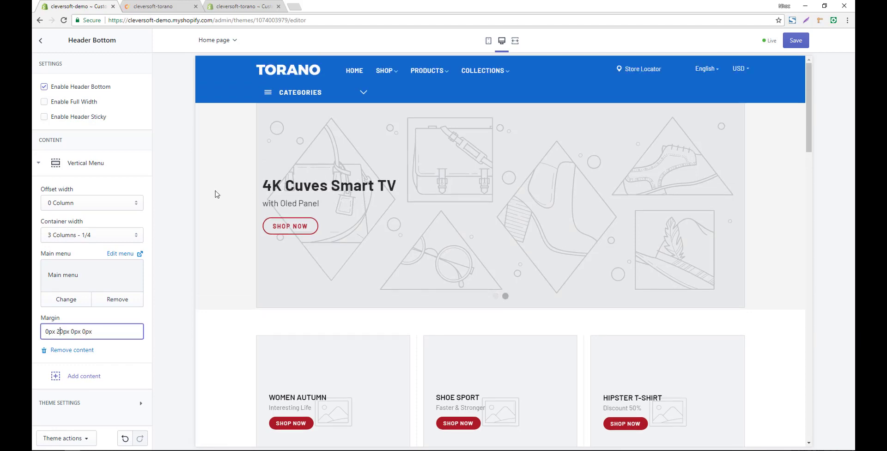
click(88, 166)
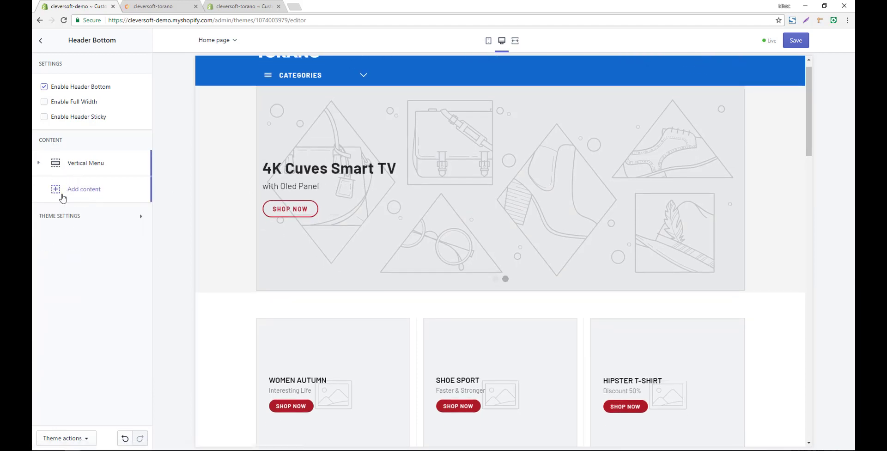
Add a Separator content block to the Header Bottom and move it above the Vertical Menu block.
click(61, 194)
click(53, 331)
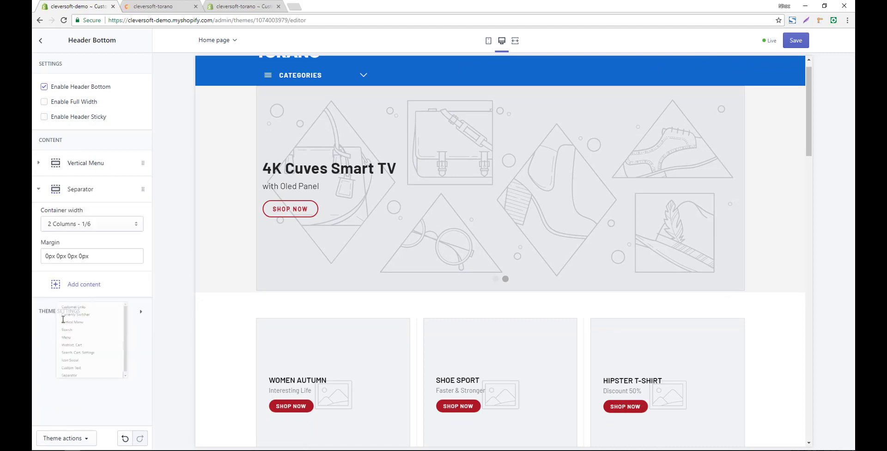
drag(67, 191, 69, 165)
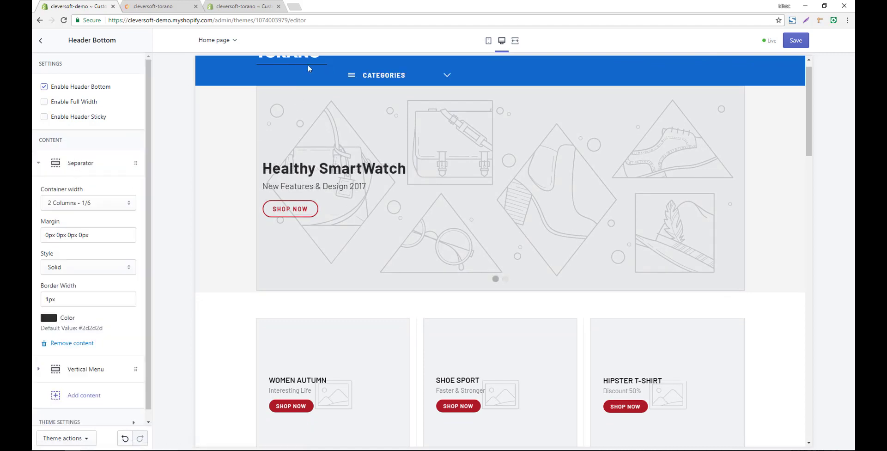
Set the Separator block's container width to 12 Columns - 1/1 and its color to white.
click(65, 205)
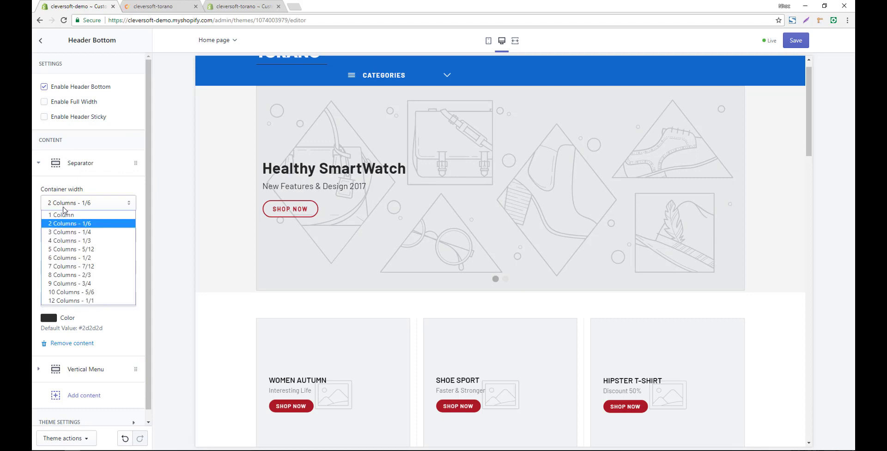
click(90, 303)
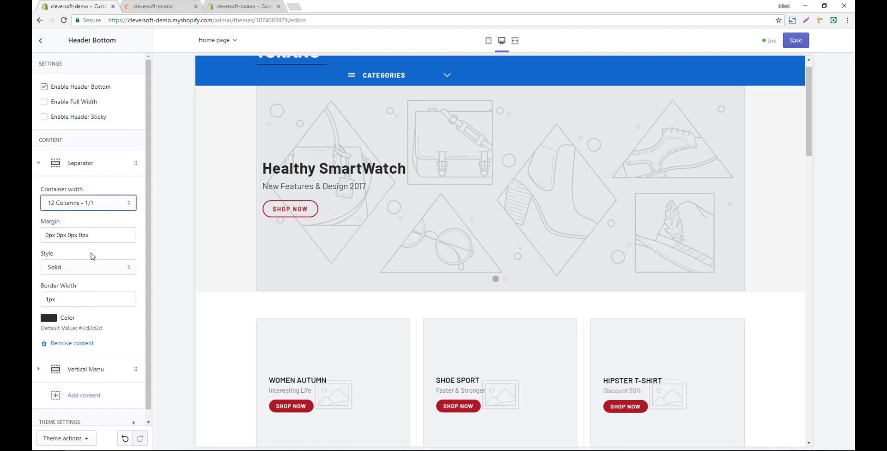
click(68, 235)
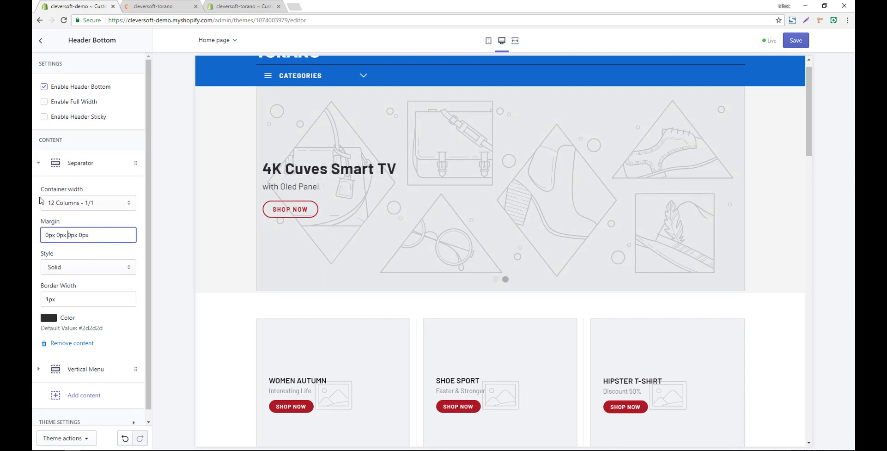
click(49, 318)
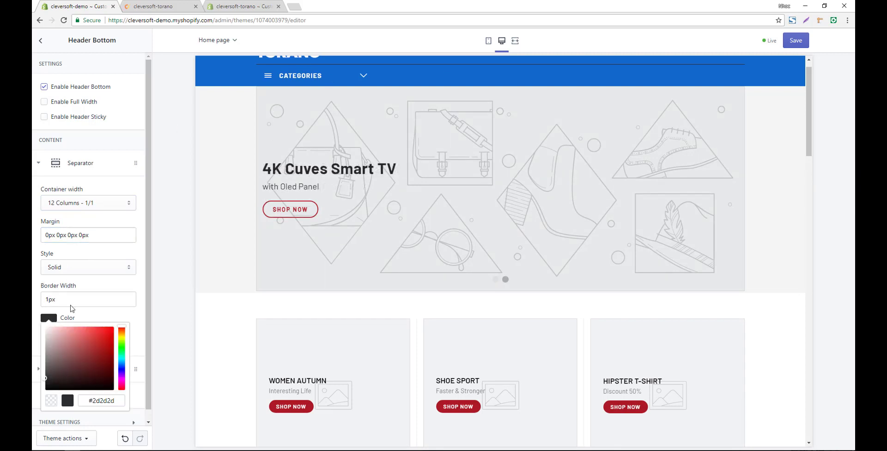
click(51, 400)
click(181, 177)
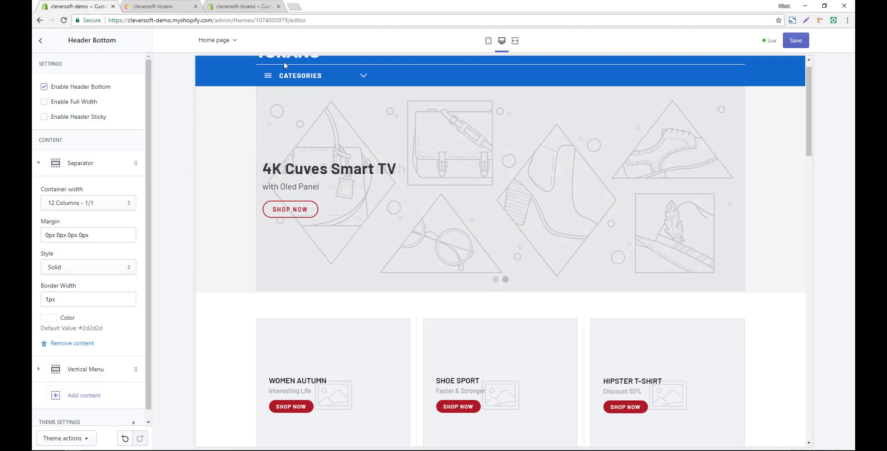
Add a Search content block to the Header Bottom below the Vertical Menu block.
scroll(99, 255, down, 1)
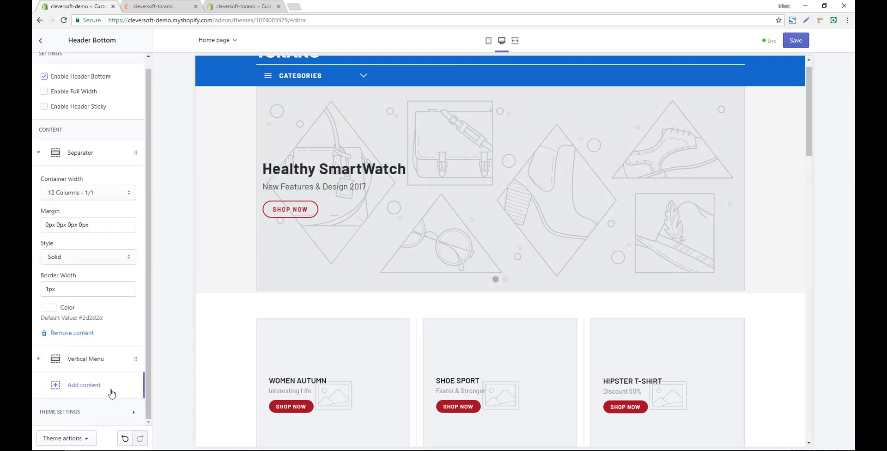
click(82, 383)
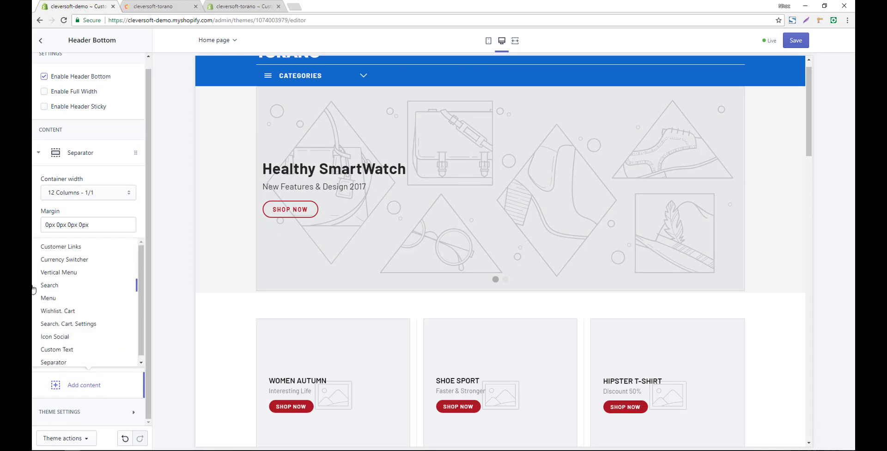
click(49, 285)
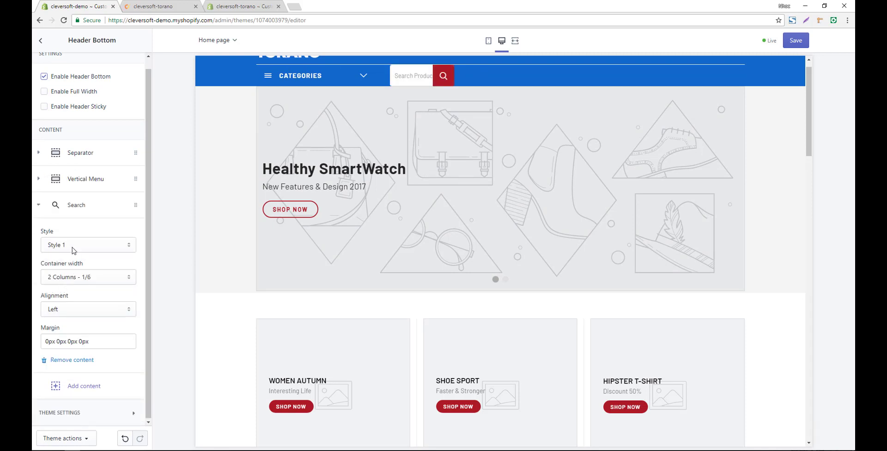
Keep the Header Bottom Search block on Style 1 and set its container width to 6 Columns - 1/2.
click(72, 249)
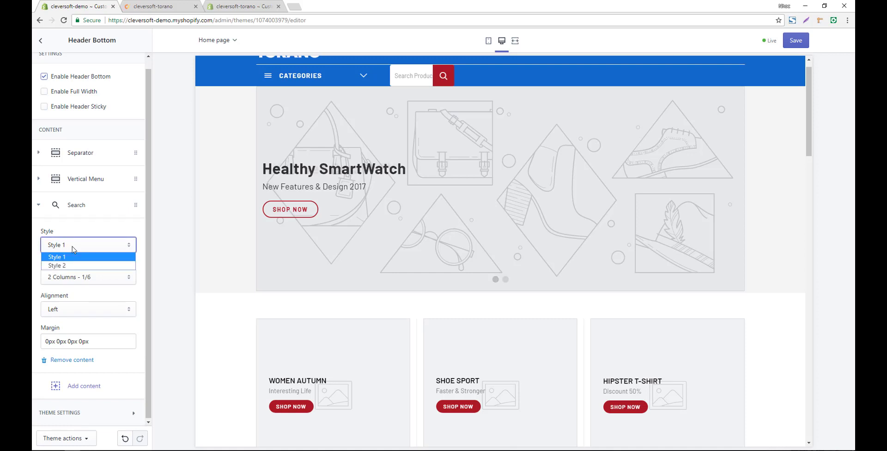
click(65, 246)
click(65, 245)
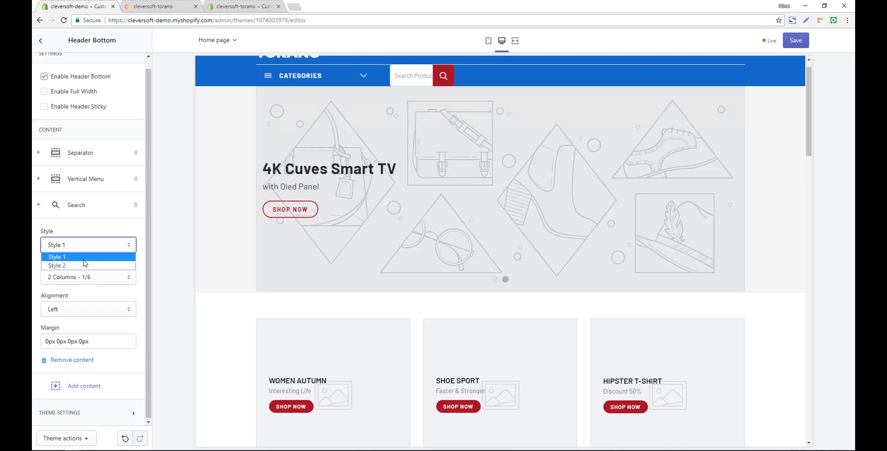
click(83, 260)
click(70, 278)
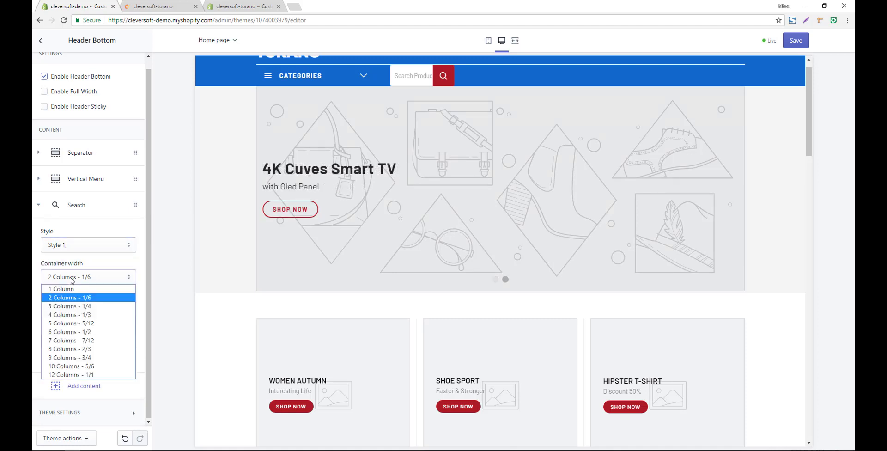
click(77, 332)
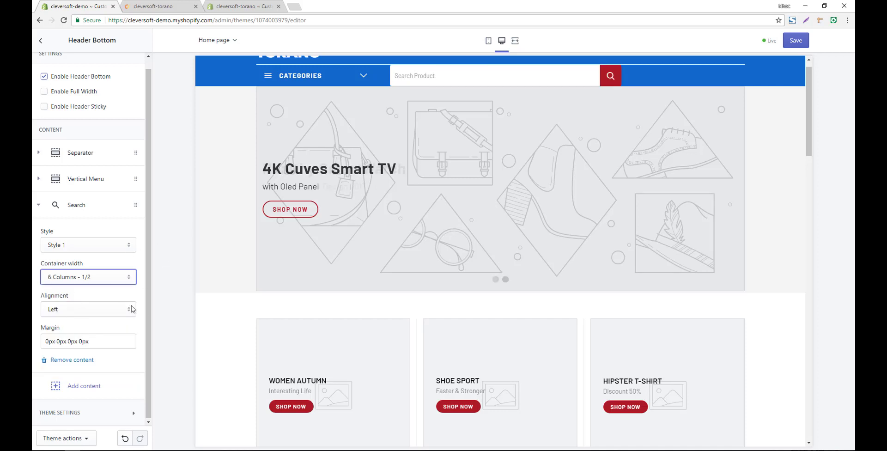
click(44, 342)
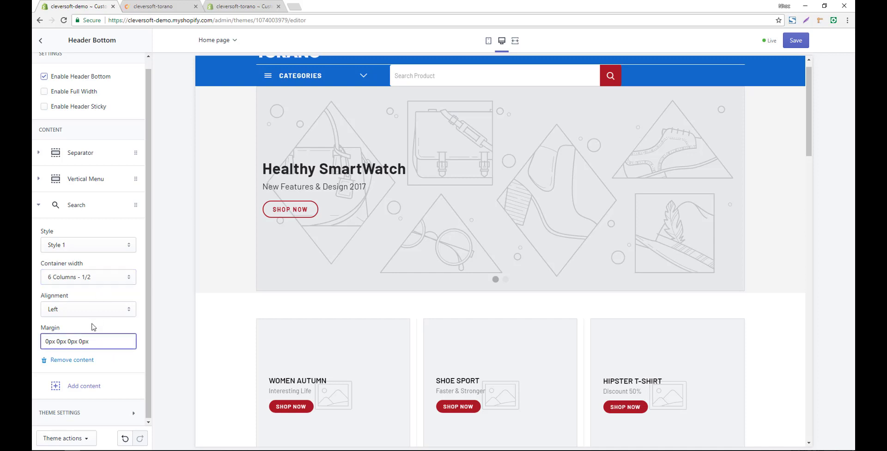
Set the Separator block's margin to 0px 0px 20px 0px in the Header Bottom.
click(81, 152)
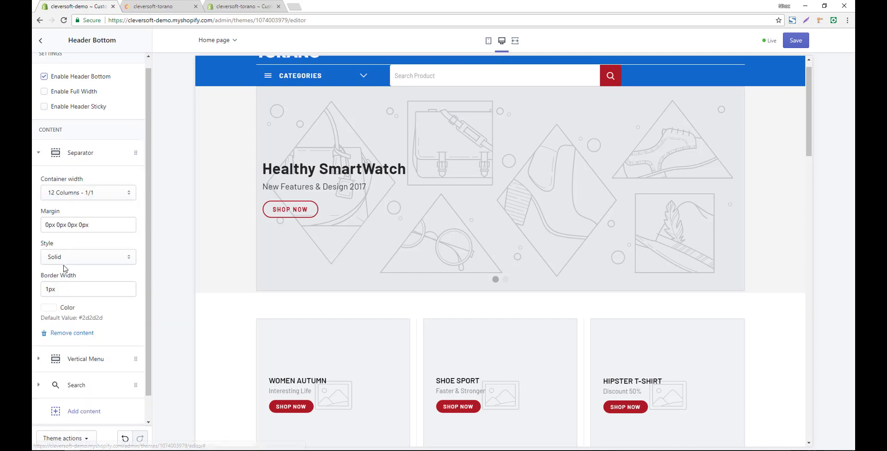
click(69, 225)
text(2)
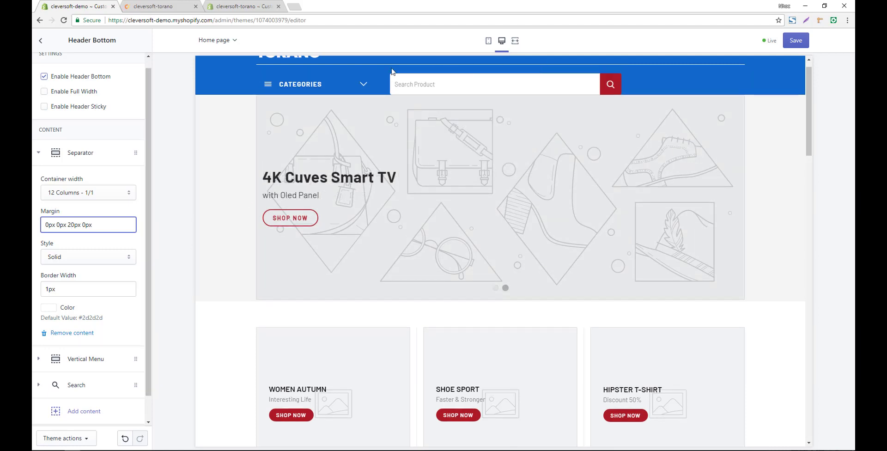
click(70, 160)
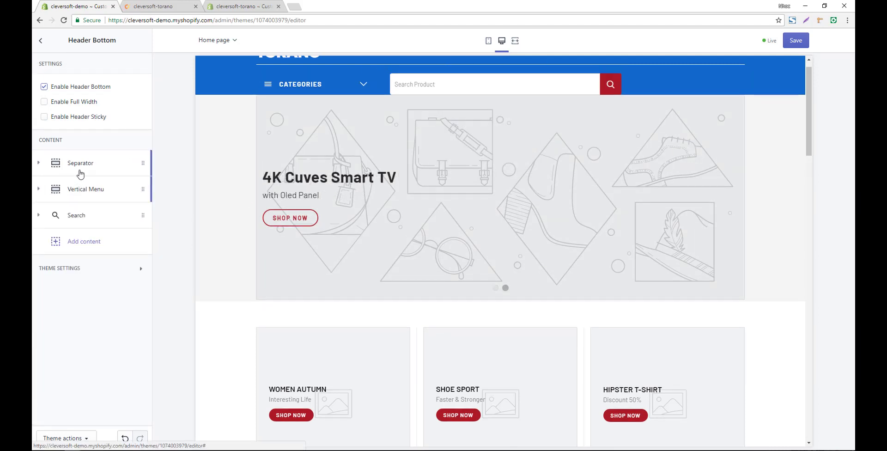
Set the Vertical Menu block's margin to 0px 0px 20px 0px.
click(84, 190)
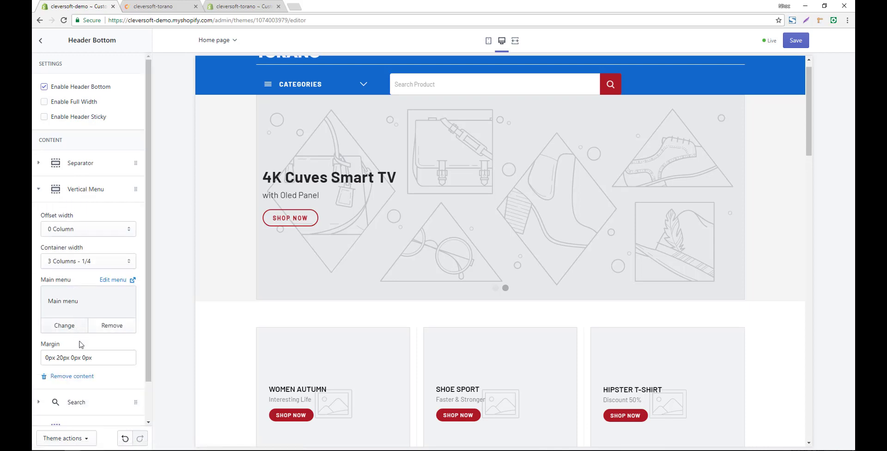
click(73, 357)
text(2)
click(60, 351)
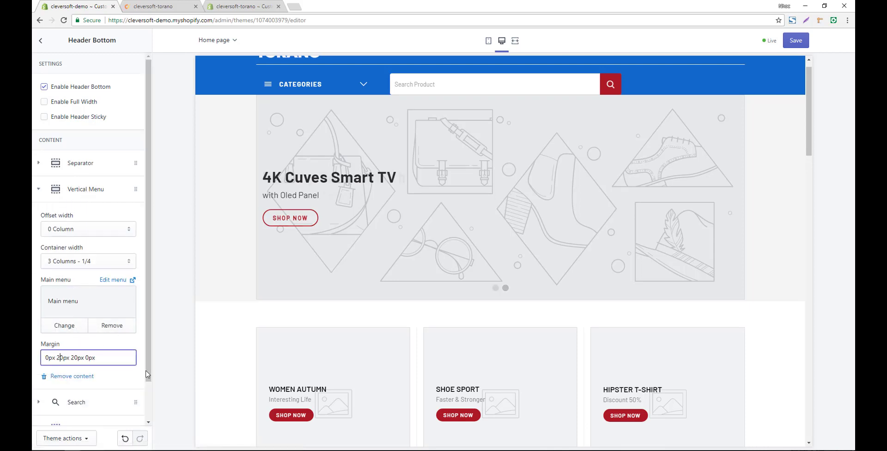
key(BackSpace)
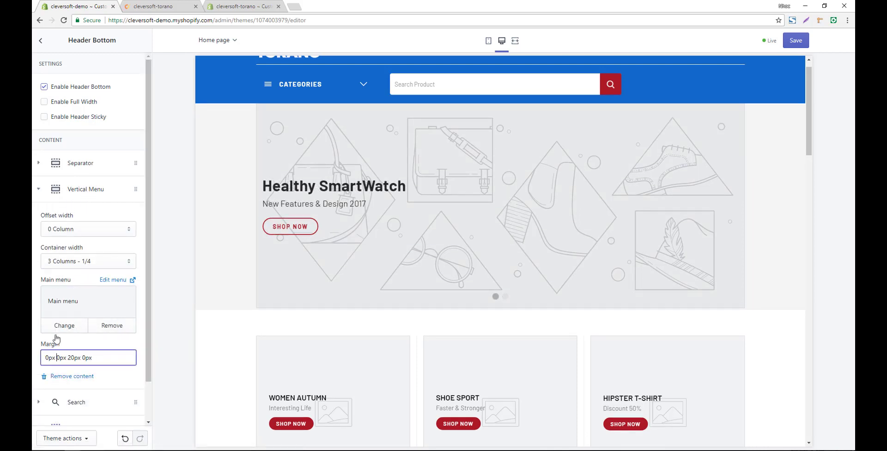
Set the Search block's margin to 0px 0px 20px 0px.
scroll(69, 346, down, 1)
click(89, 356)
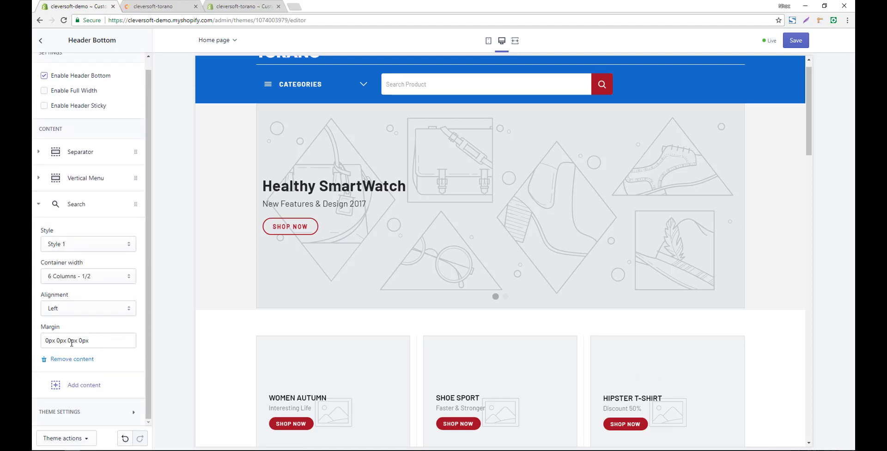
click(69, 341)
text(2)
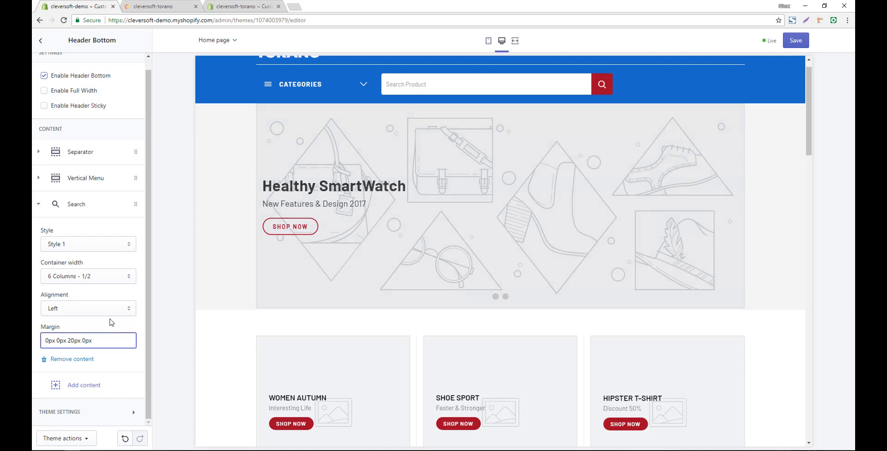
Add a Search, Cart, Settings content block with Settings disabled and a container width of 3 Columns - 1/4.
click(77, 386)
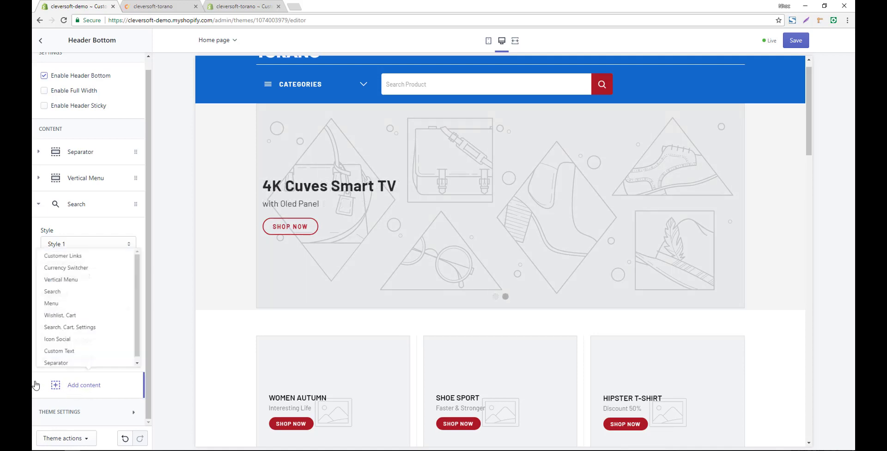
click(86, 325)
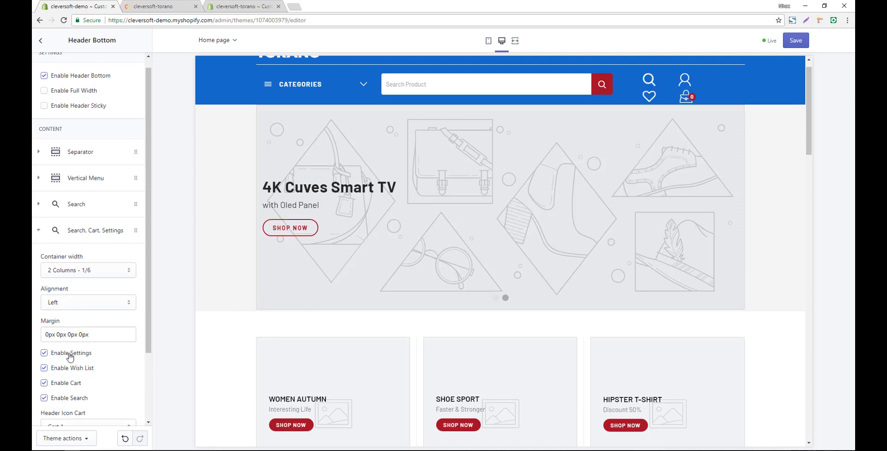
click(68, 272)
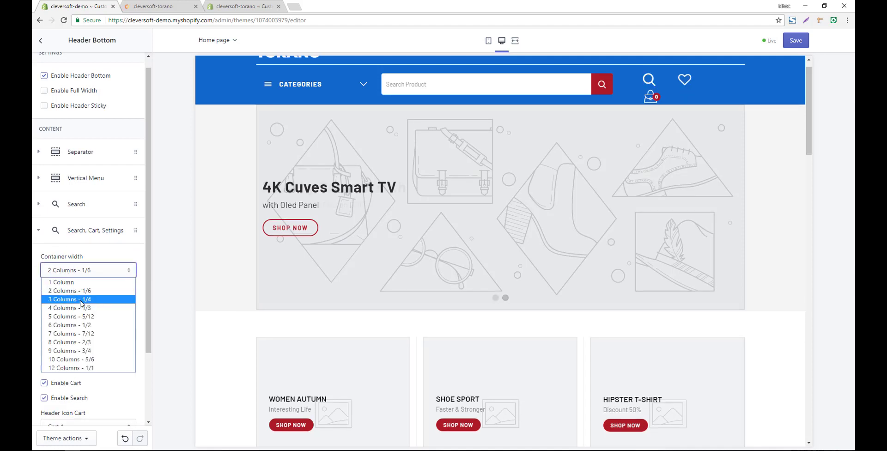
click(71, 299)
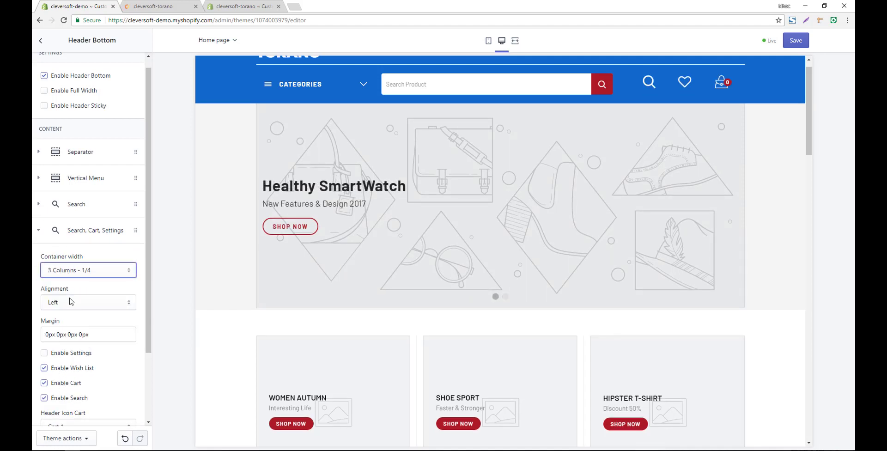
Set the Search, Cart, Settings block's alignment to Right and its margin to 5px 0px 0px 0px.
click(69, 306)
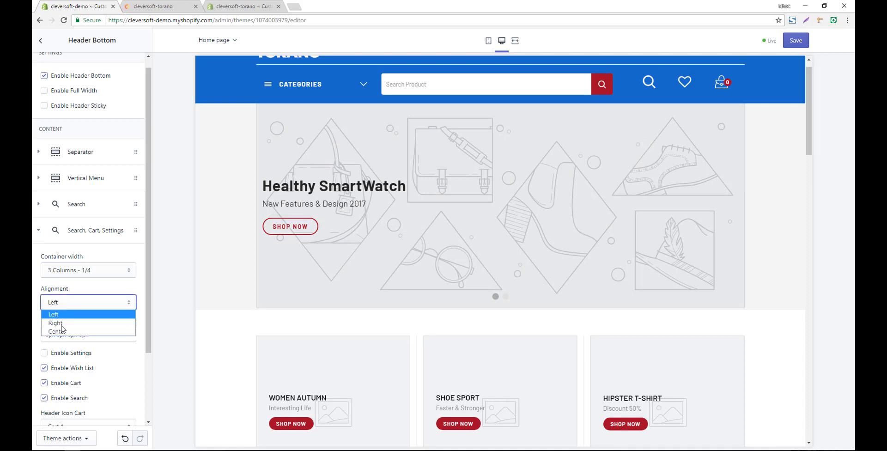
click(98, 330)
scroll(88, 287, down, 2)
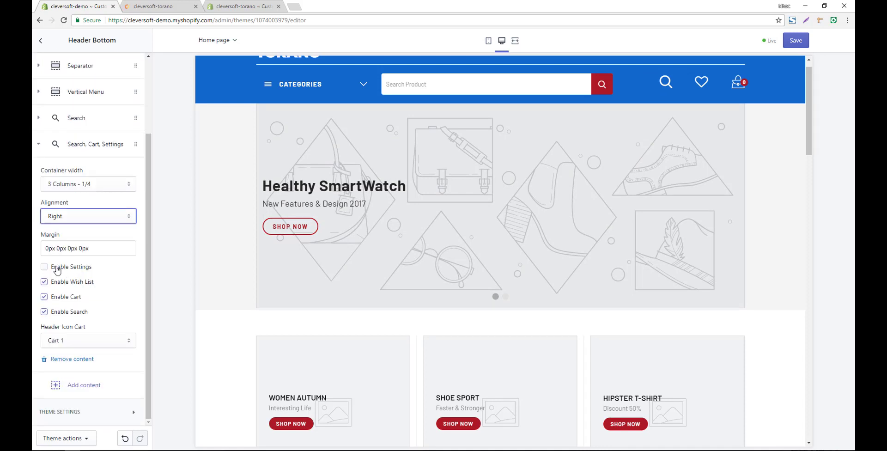
click(46, 250)
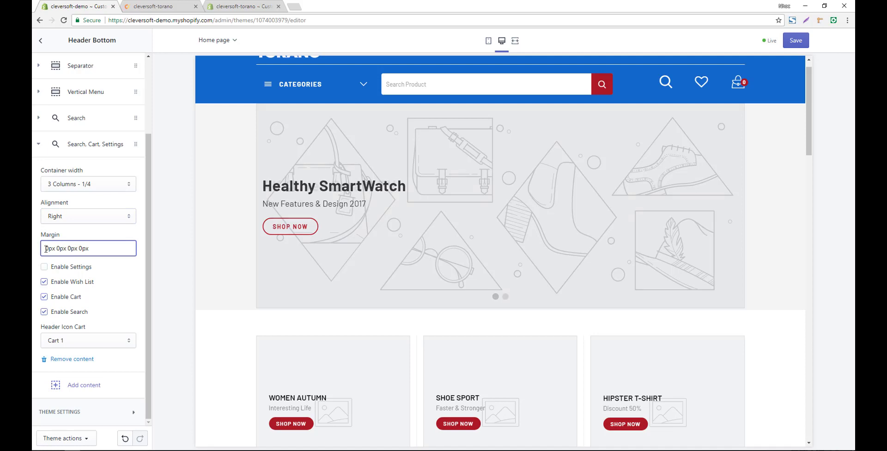
text(5)
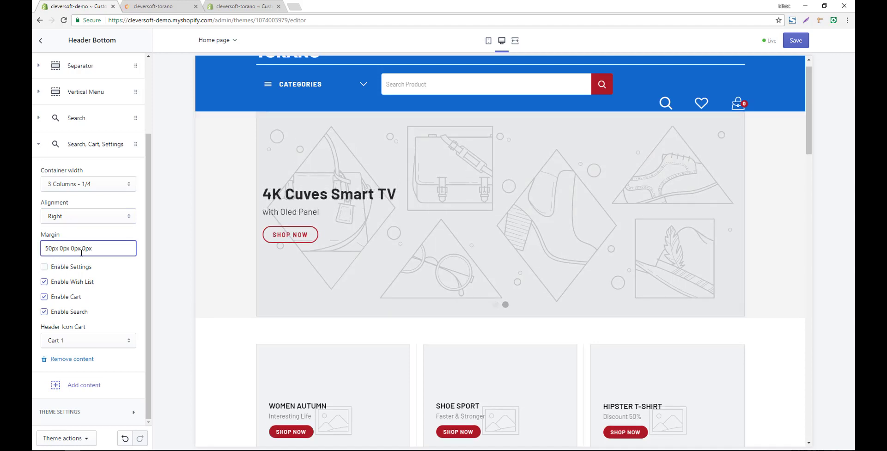
key(BackSpace)
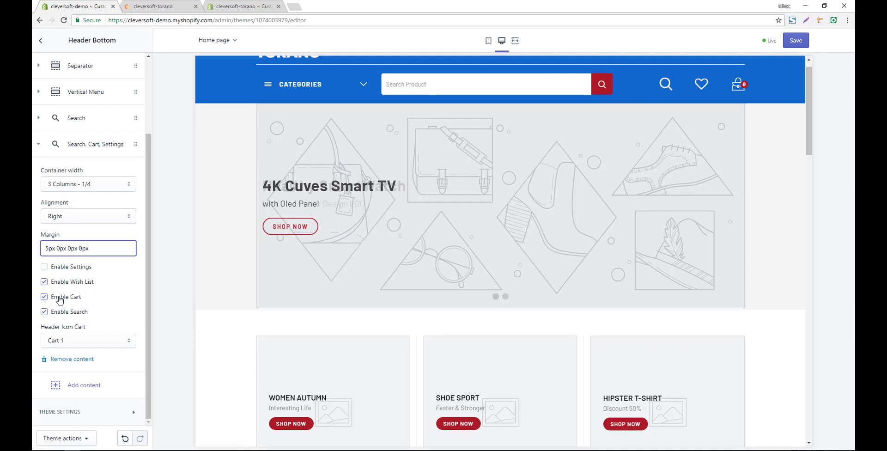
Disable Search in the Search, Cart, Settings block and set its header cart icon to Cart 8.
click(69, 311)
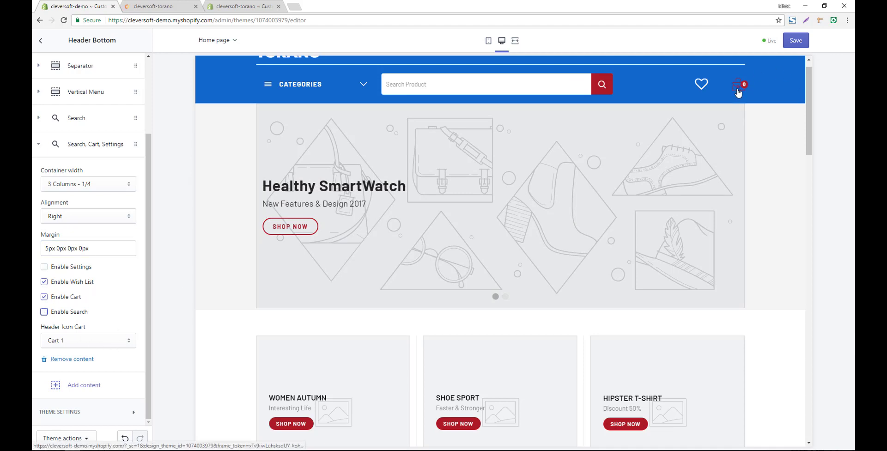
click(87, 342)
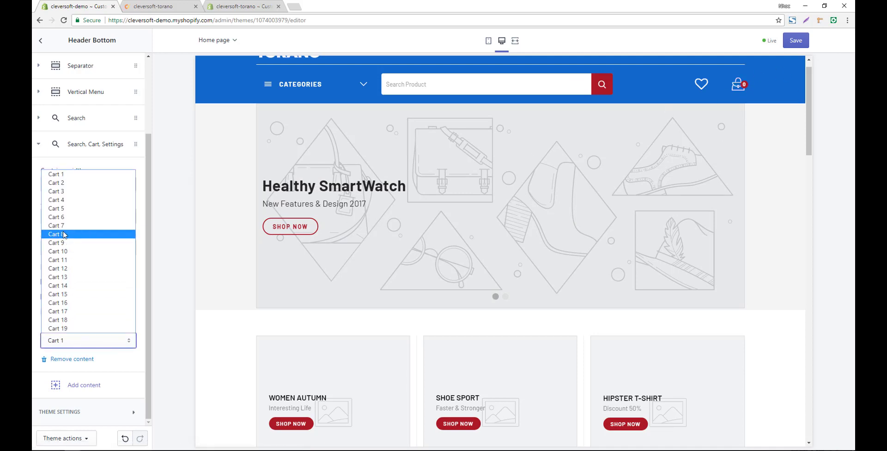
click(94, 234)
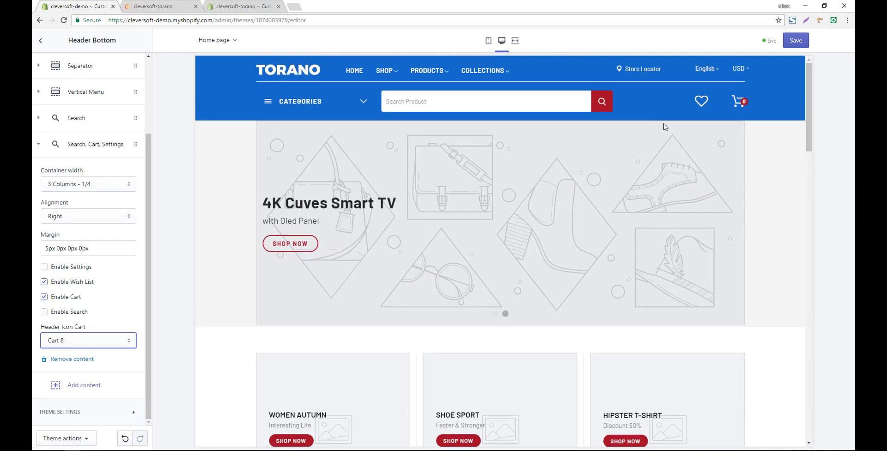
Save the theme changes and check how the header behaves along the home page preview.
click(805, 41)
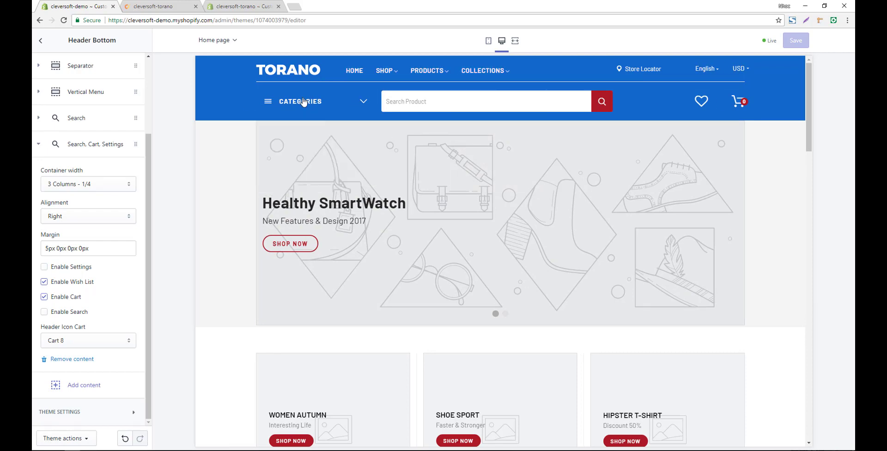
scroll(298, 106, down, 6)
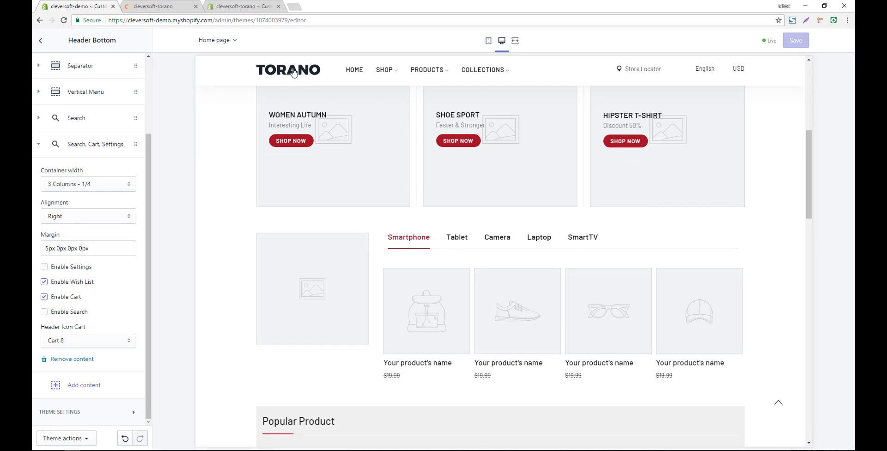
scroll(301, 102, up, 6)
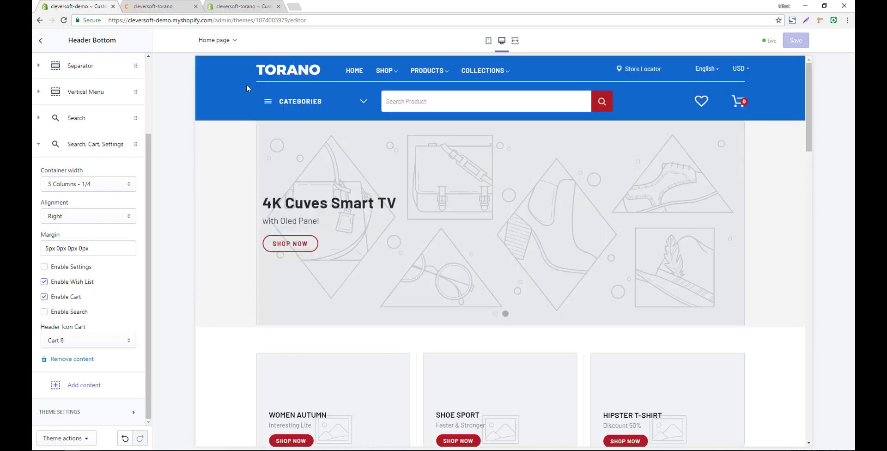